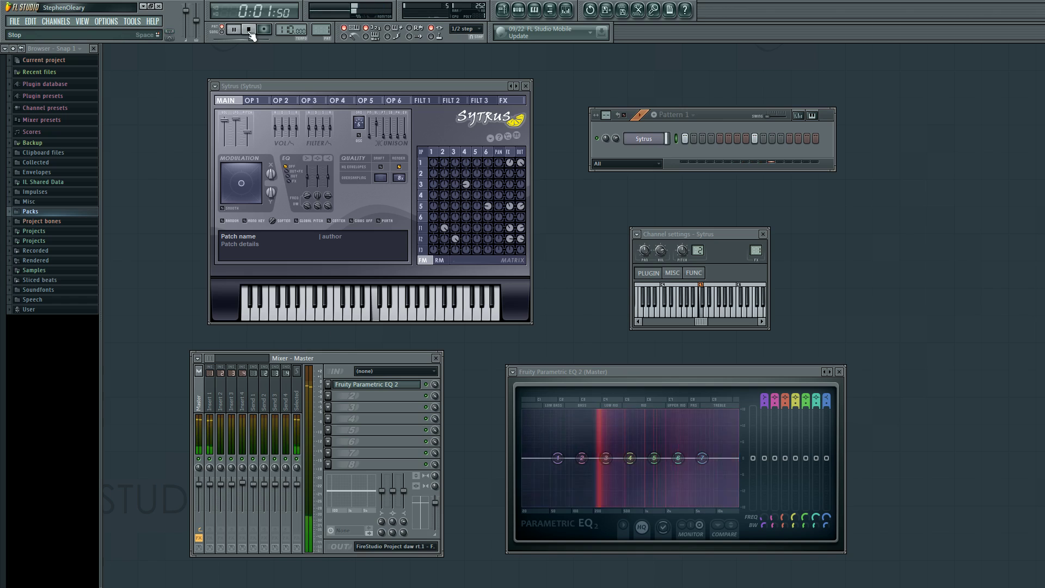
- Stop playback and slightly reposition the mixer and Fruity Parametric EQ 2 windows in the workspace
left_click(249, 31)
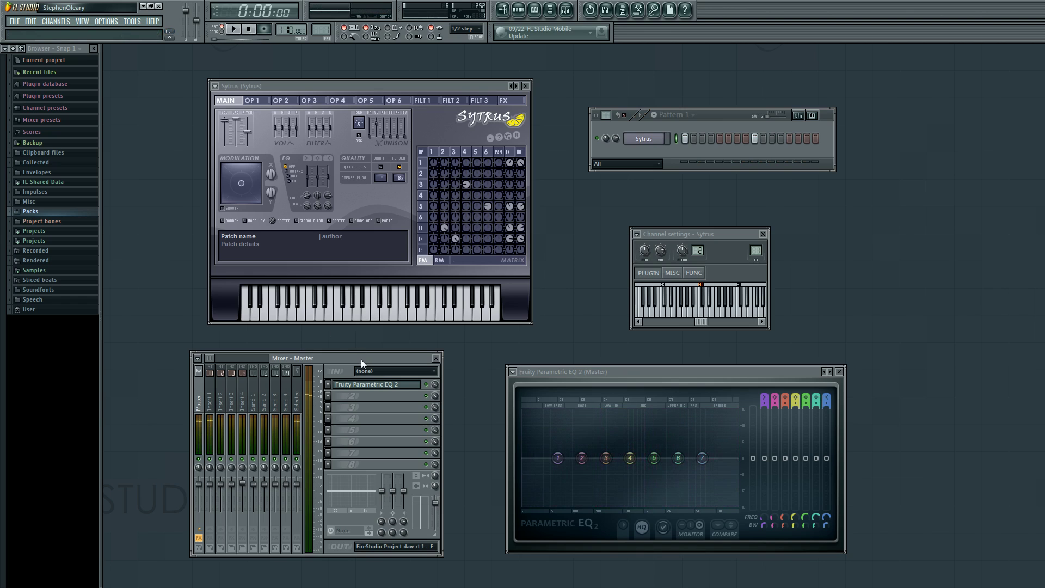
left_click_drag(361, 358, 379, 359)
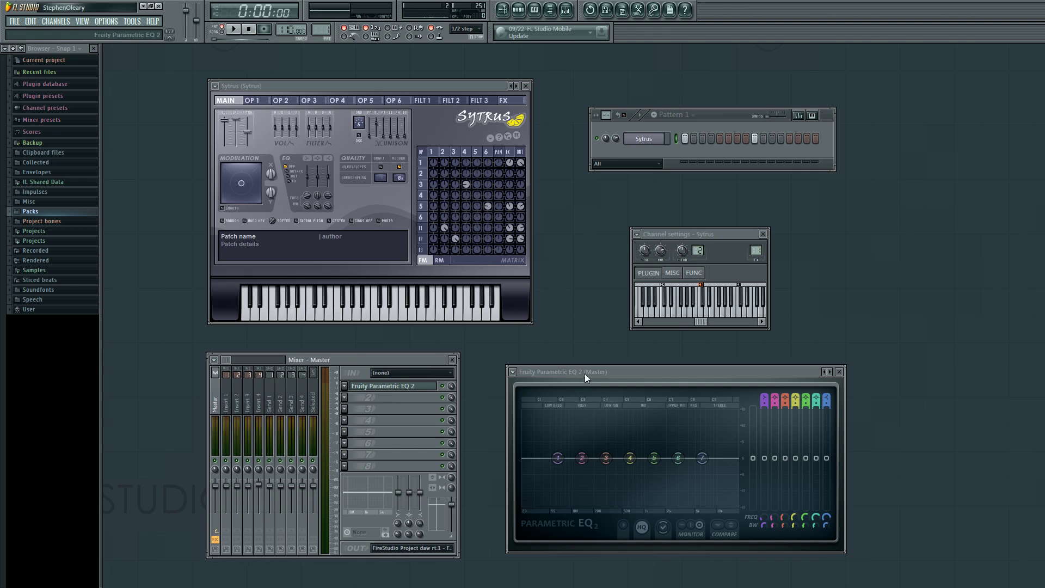
left_click_drag(585, 373, 582, 373)
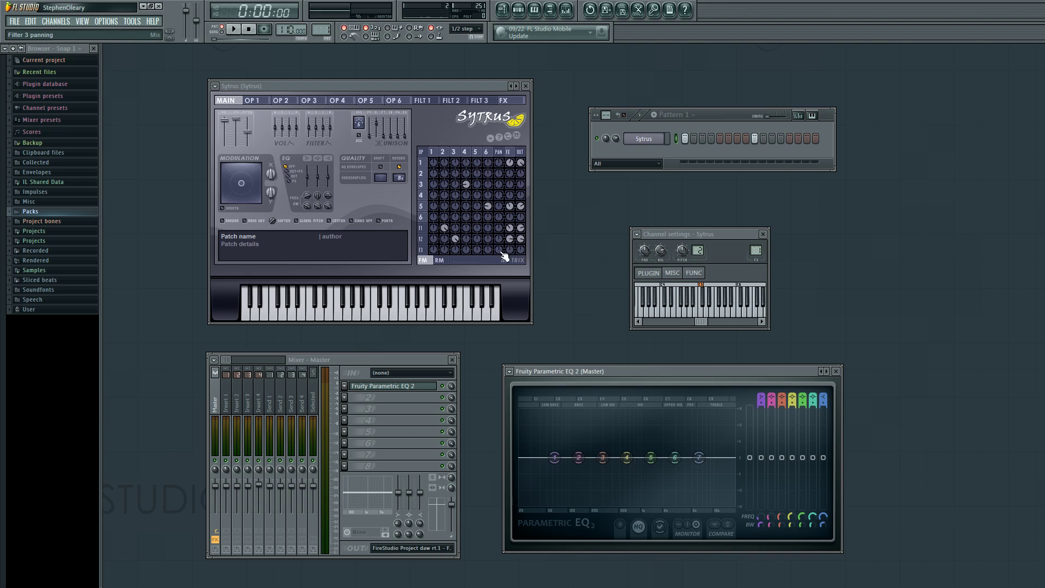
- Review the Sytrus effects, operator 4 and operator 2 settings, finishing on operator 1
left_click(510, 153)
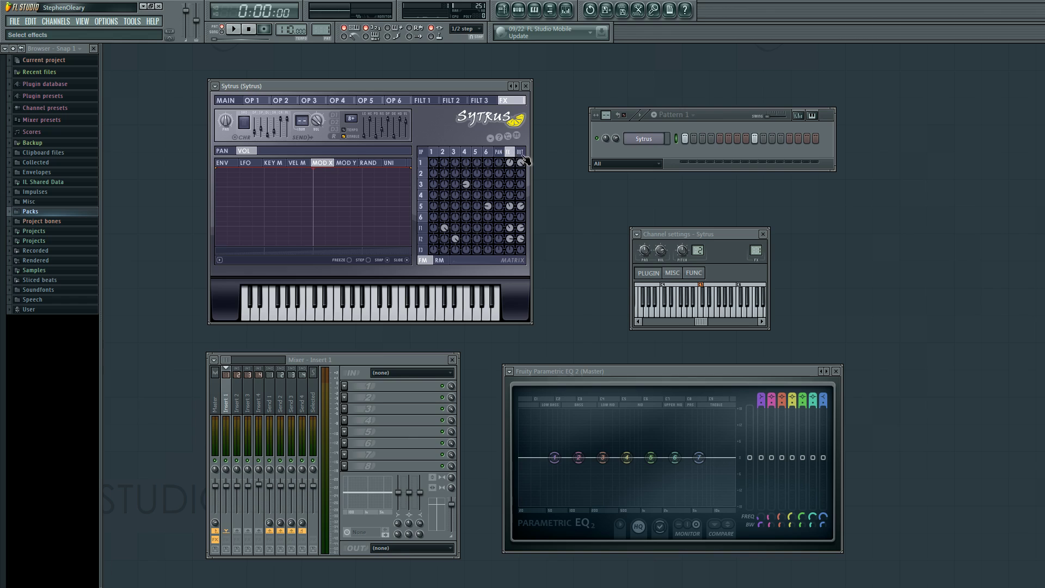
left_click(466, 153)
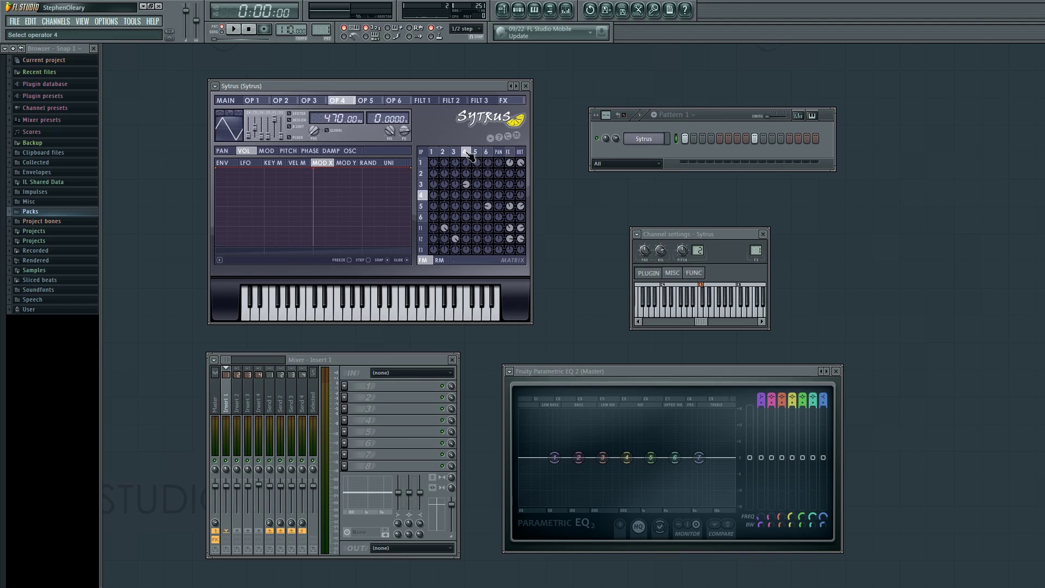
left_click(445, 153)
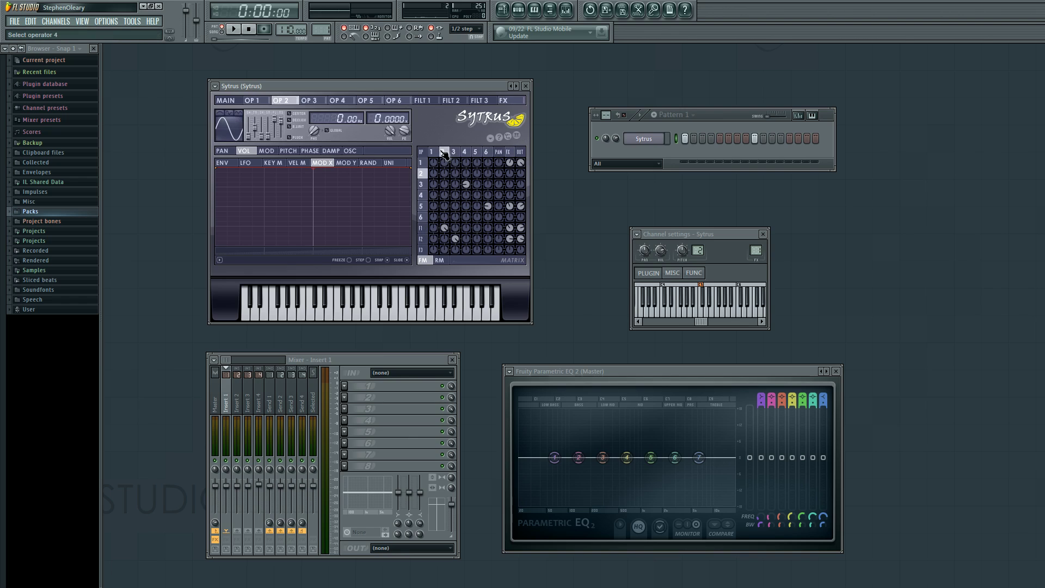
left_click(433, 153)
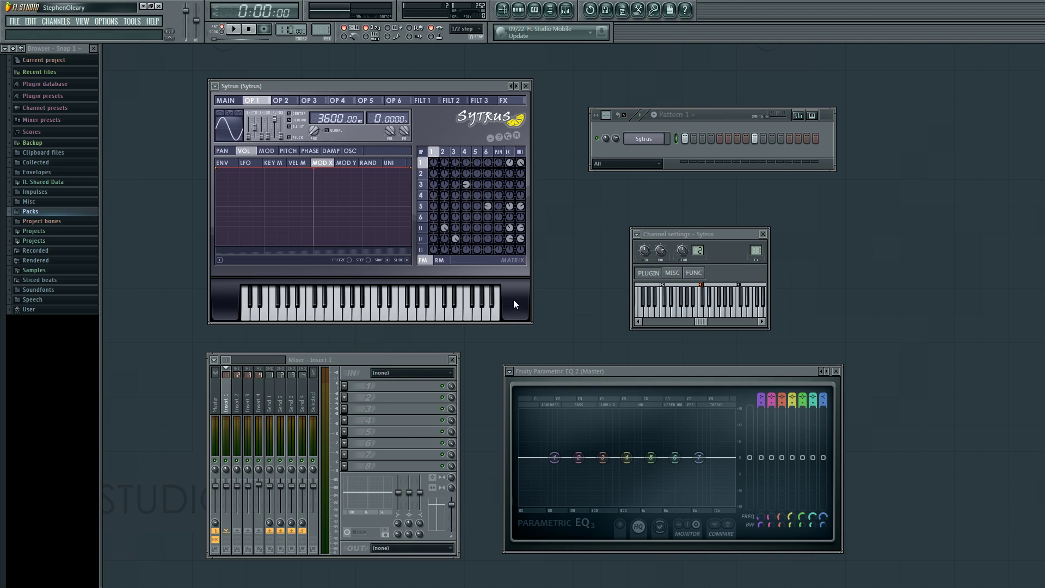
- Move the Fruity Parametric EQ 2 window slightly higher in the workspace
left_click_drag(571, 370, 571, 360)
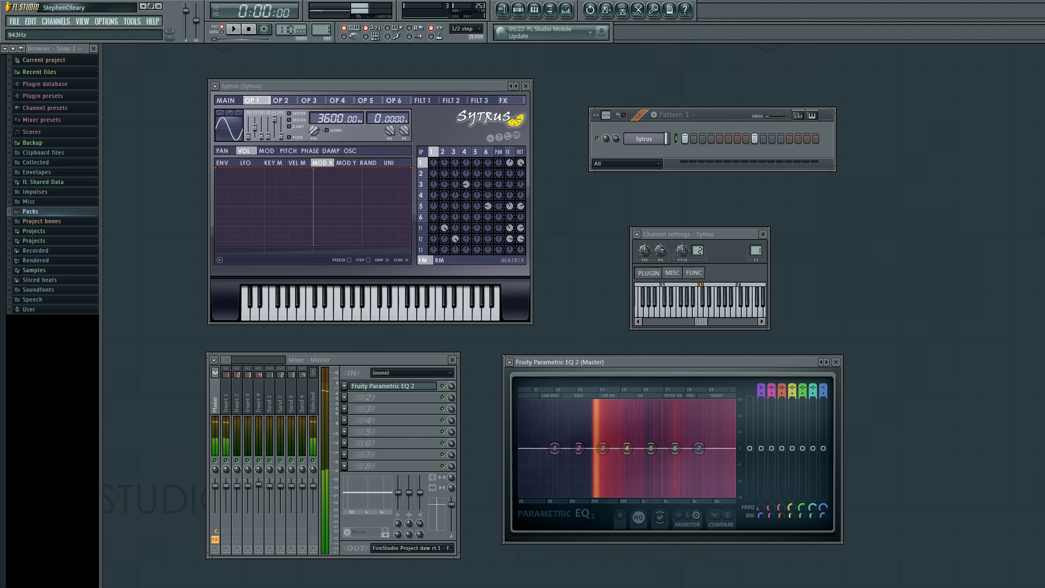
left_click_drag(626, 361, 625, 361)
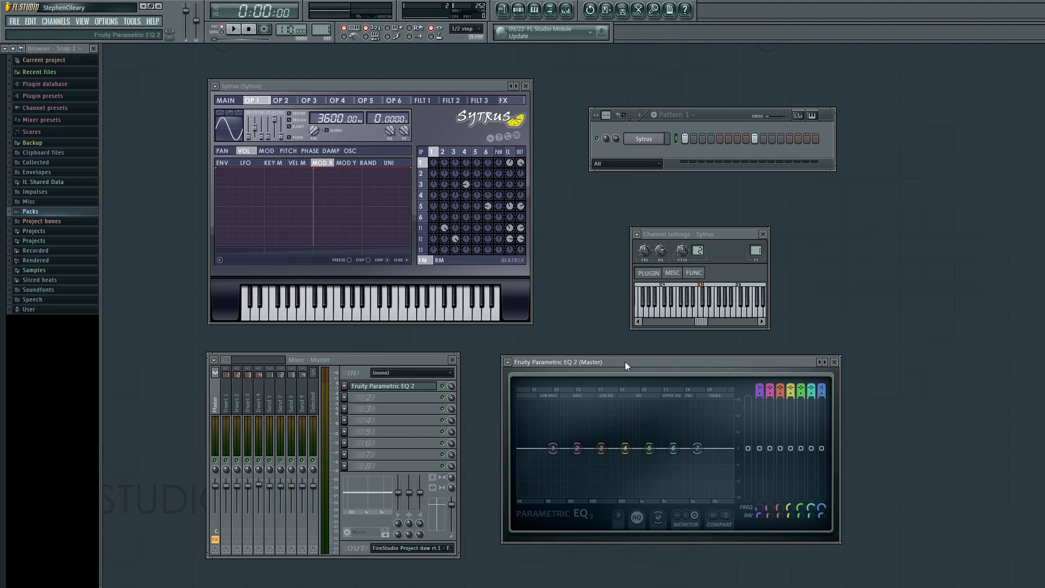
mouse_move(625, 362)
left_mouse_down()
mouse_move(631, 354)
mouse_move(626, 359)
left_mouse_up()
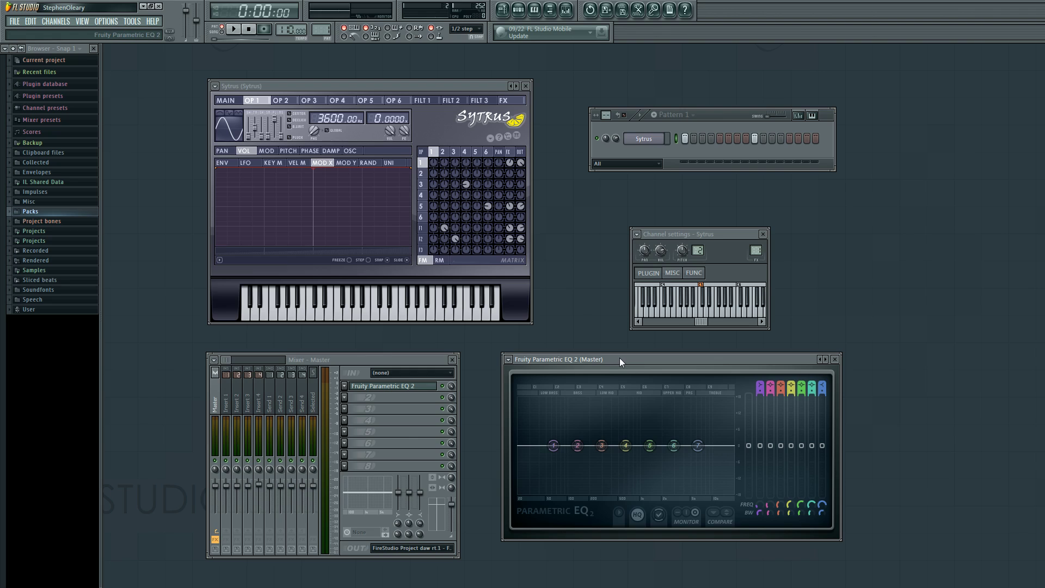
- Isolate operator 1 by muting the effects and output sends of operator 5, filter 1 and filter 2, and audition the pattern
right_click(510, 207)
right_click(521, 207)
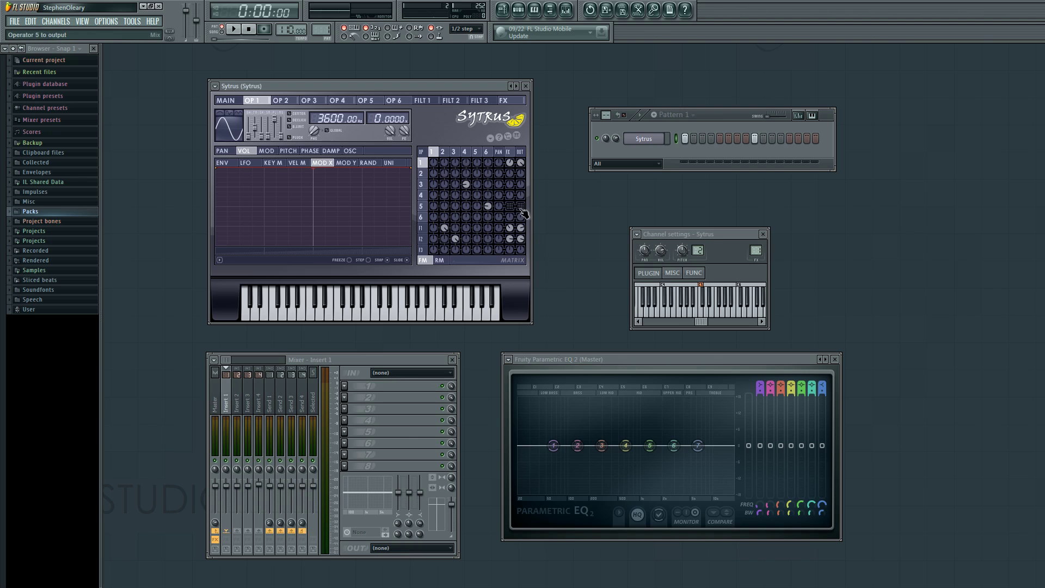
right_click(521, 228)
right_click(511, 228)
right_click(511, 239)
key("space")
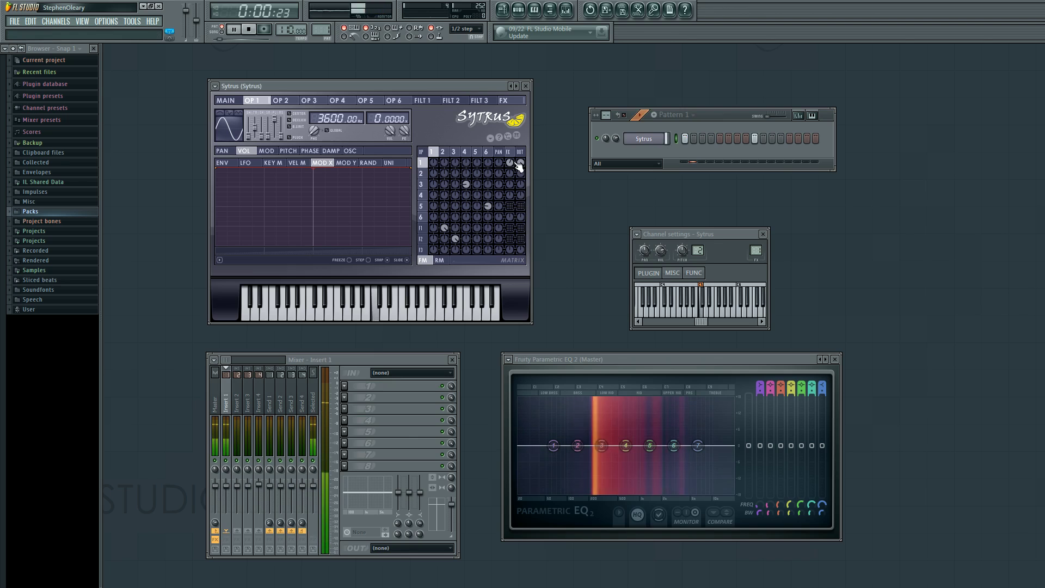
key("space")
- Mute operator 1's effects and output sends and enable those of operator 5 to hear it alone
right_click(511, 163)
right_click(521, 163)
right_click(522, 205)
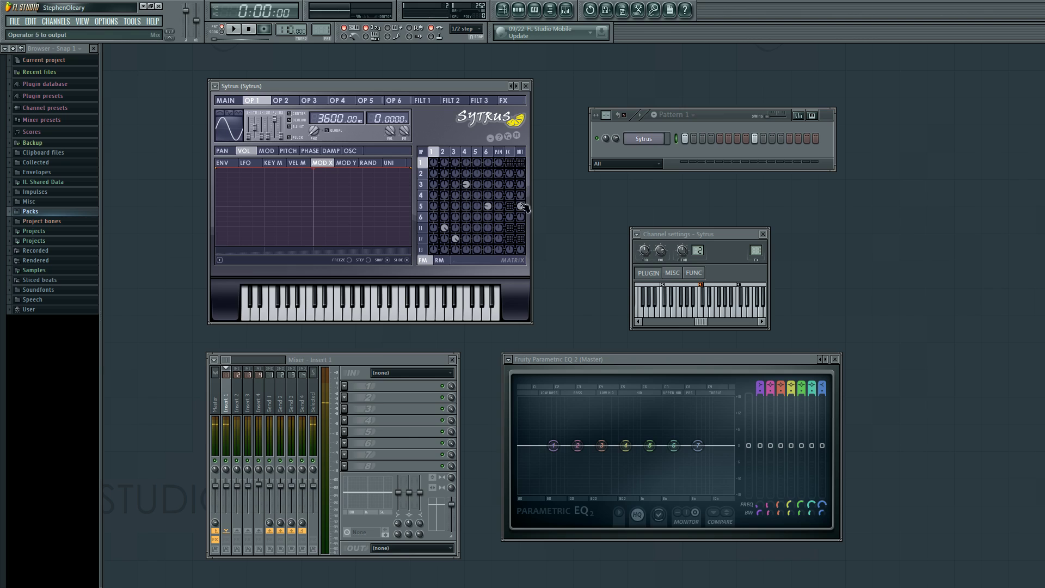
right_click(510, 206)
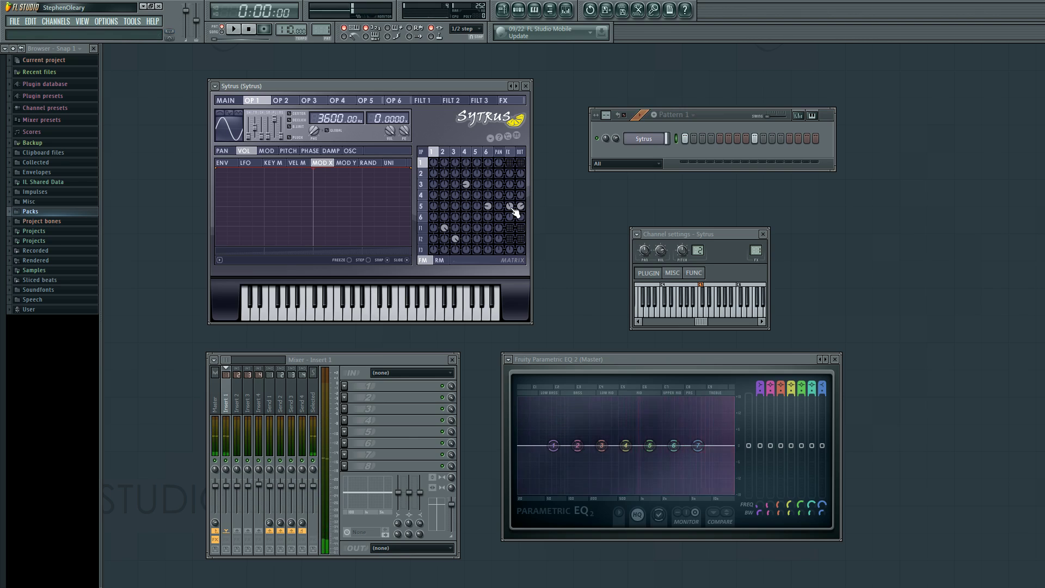
- Mute operator 5's sends, enable filter 1's effects and output sends, and audition filter 1 alone
right_click(510, 207)
right_click(521, 206)
right_click(521, 228)
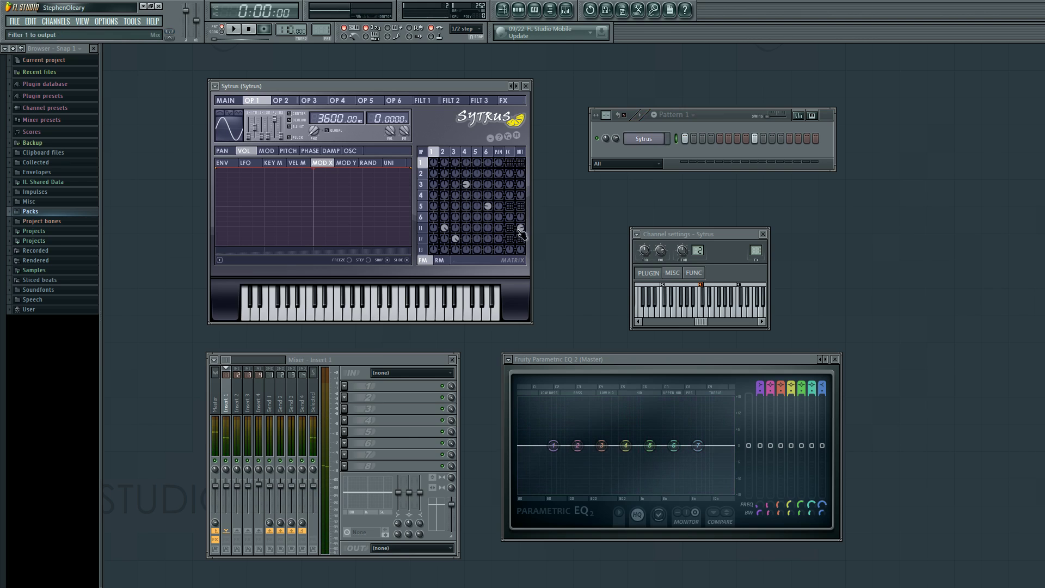
right_click(510, 228)
key("space")
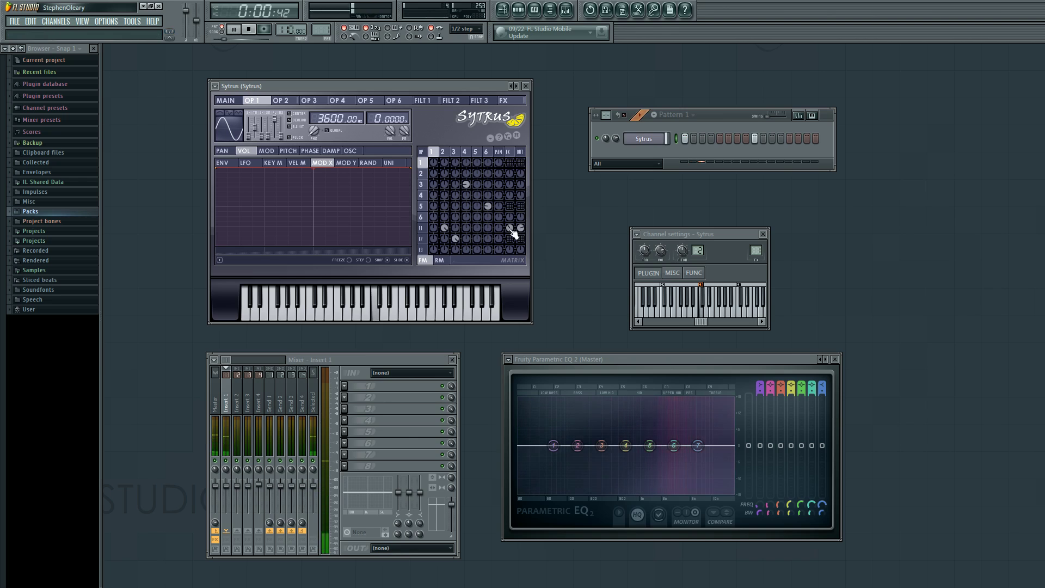
key("space")
- Mute filter 1's sends, enable filter 2's effects and output sends, and audition filter 2 alone
right_click(510, 228)
right_click(521, 229)
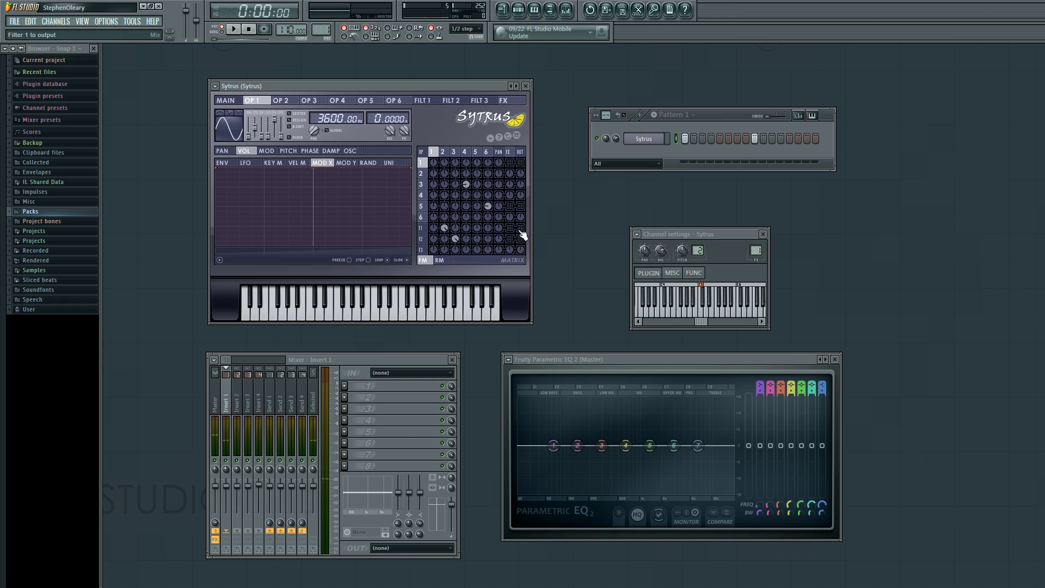
right_click(521, 239)
right_click(510, 239)
key("space")
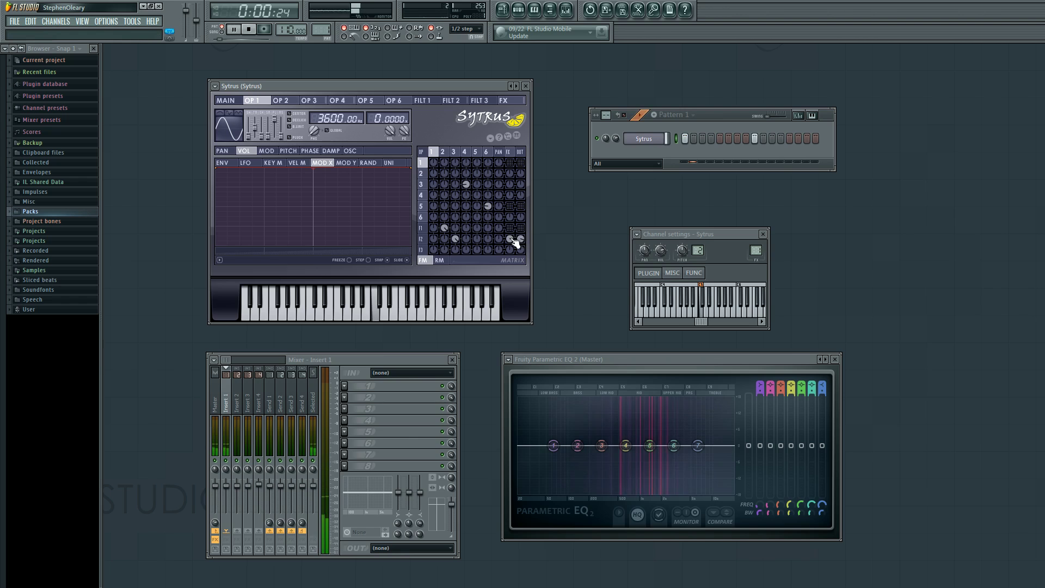
key("space")
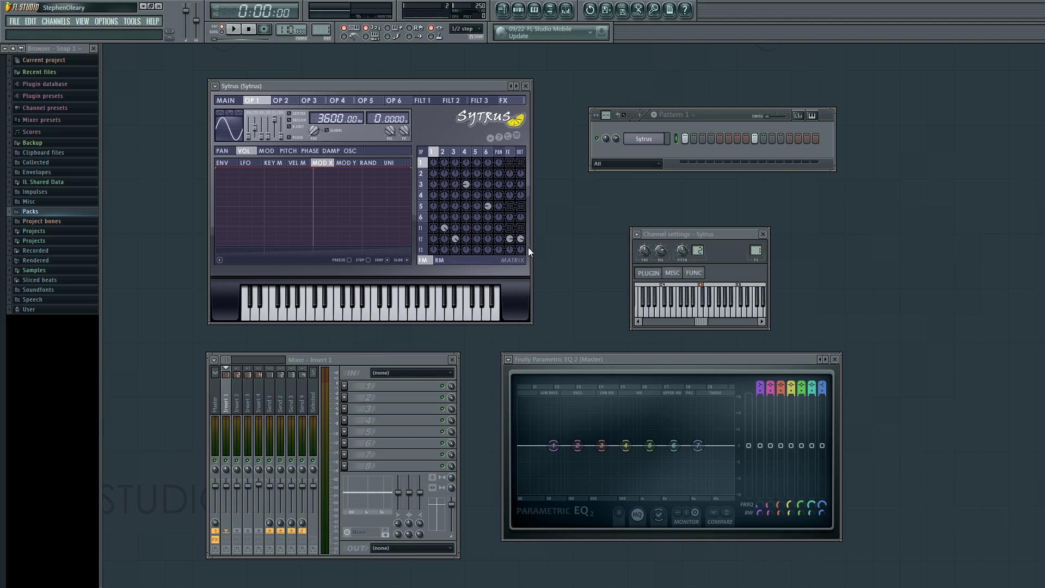
- Re-enable the effects and output sends of operators 1 and 5 and filter 1, playing the combined layers
key("space")
right_click(521, 229)
key("space")
key("space")
right_click(520, 207)
right_click(510, 207)
right_click(510, 163)
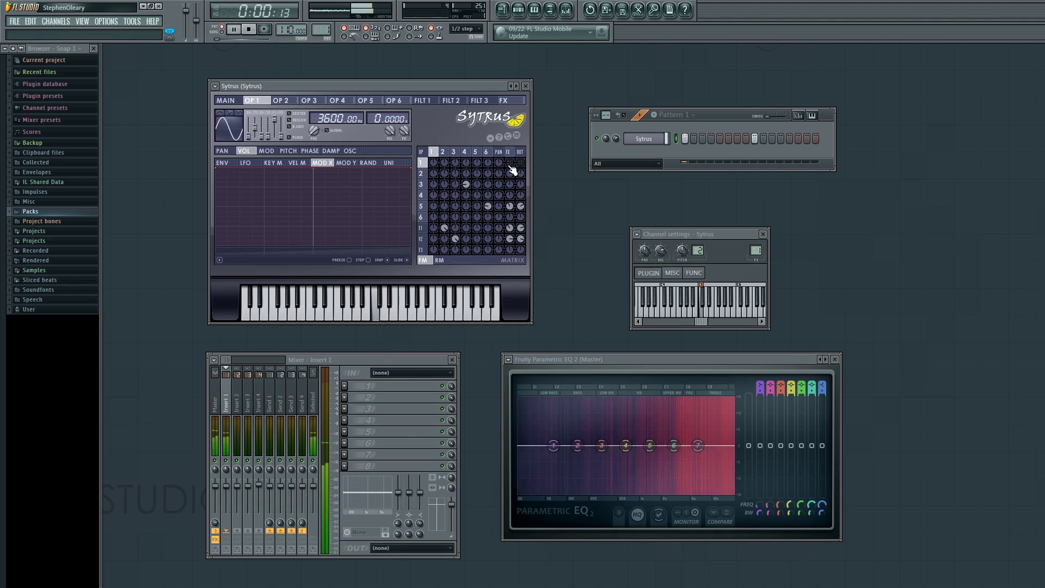
right_click(521, 173)
right_click(521, 165)
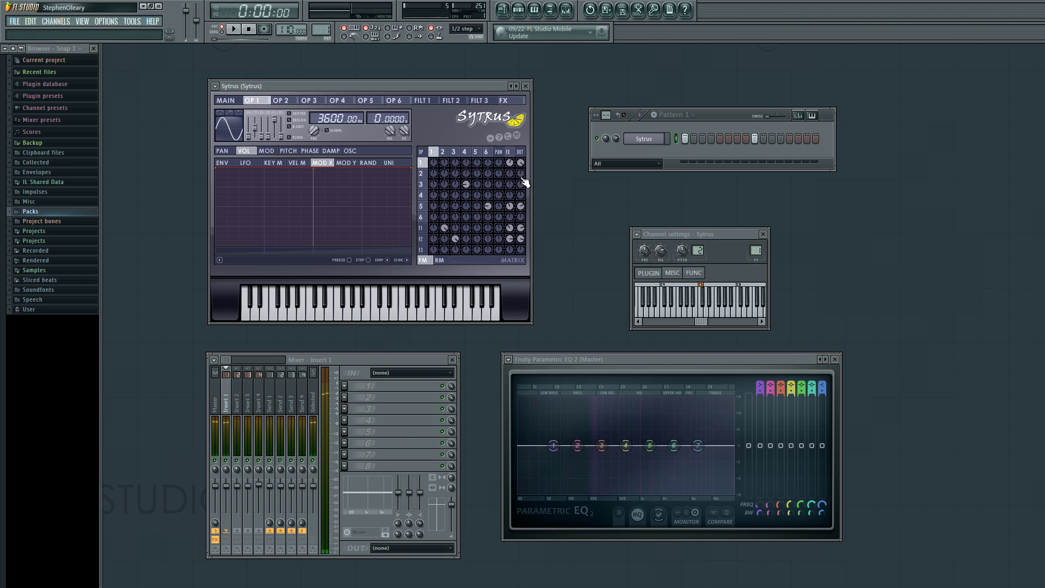
- Mute the effects and output sends of operator 5 and filters 1 and 2, plus operator 1's effects send, and audition
key("space")
right_click(521, 206)
right_click(510, 205)
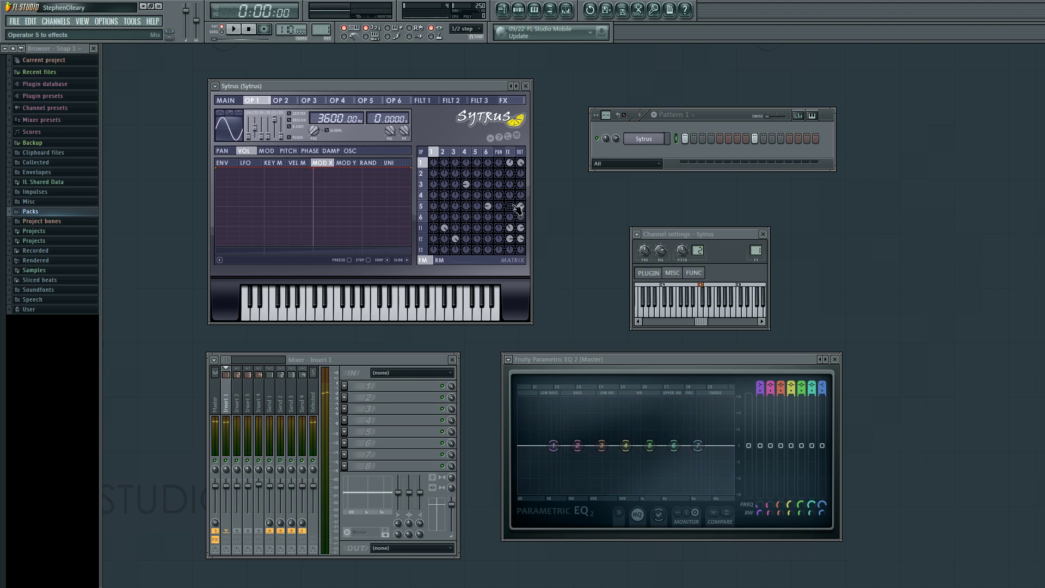
right_click(521, 228)
right_click(510, 227)
right_click(509, 239)
right_click(520, 238)
right_click(510, 164)
key("space")
- Display operator 1's pitch envelope and examine its shape, also checking the volume articulation
left_click(294, 152)
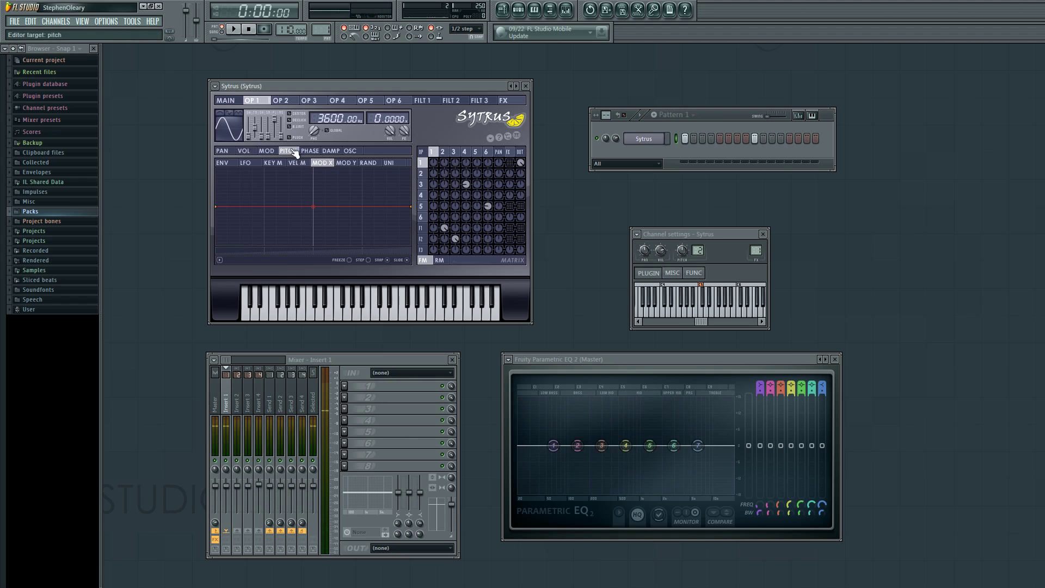
left_click(224, 163)
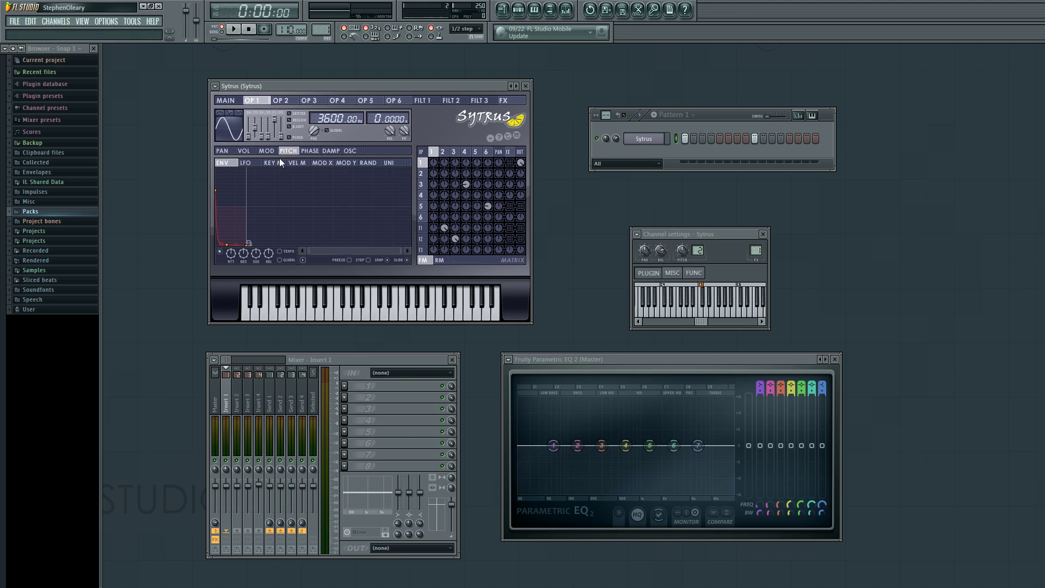
left_click_drag(404, 250, 325, 249)
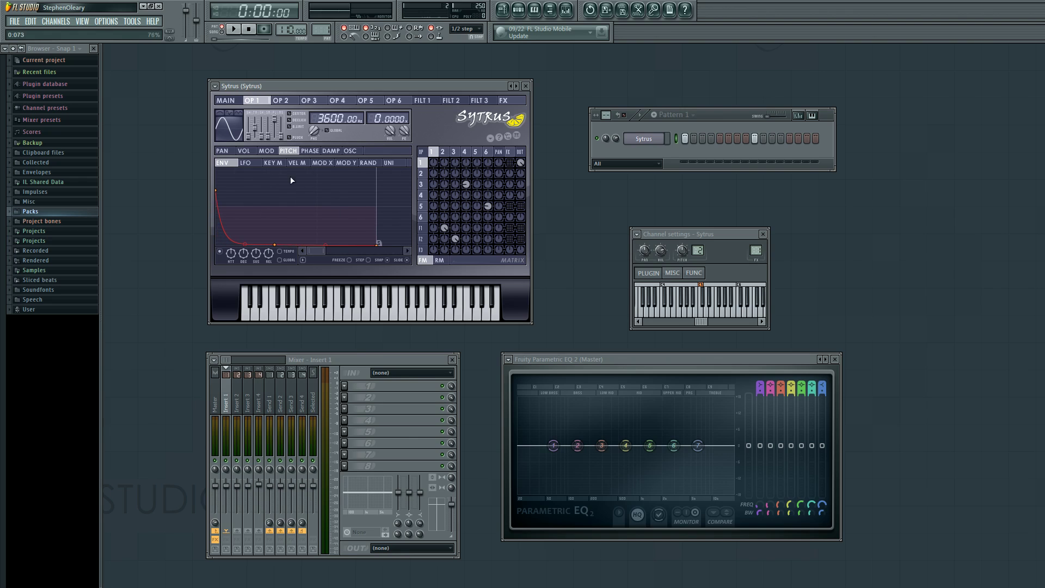
left_click(245, 152)
left_click(291, 152)
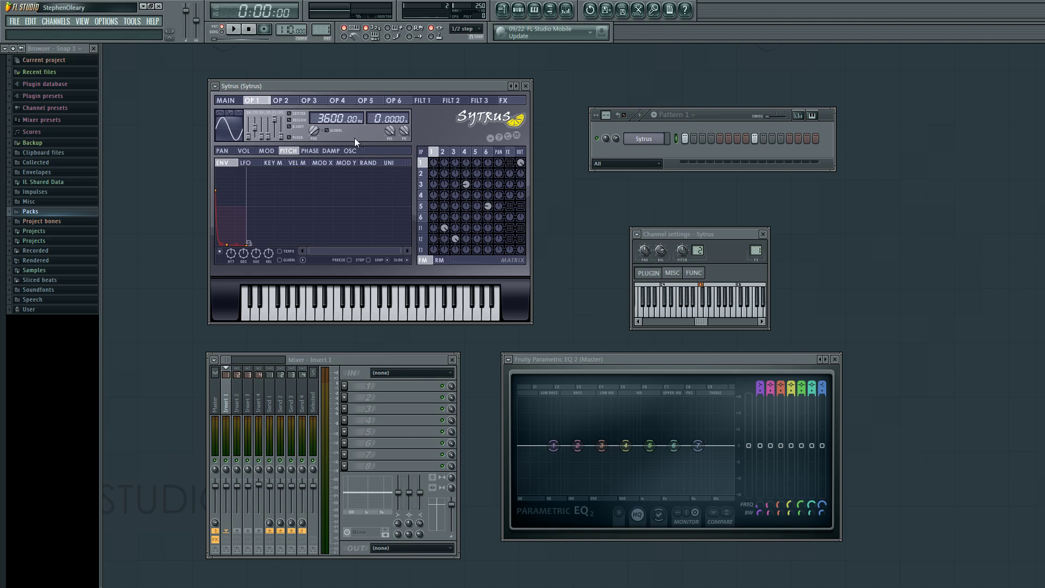
left_click_drag(383, 84, 384, 89)
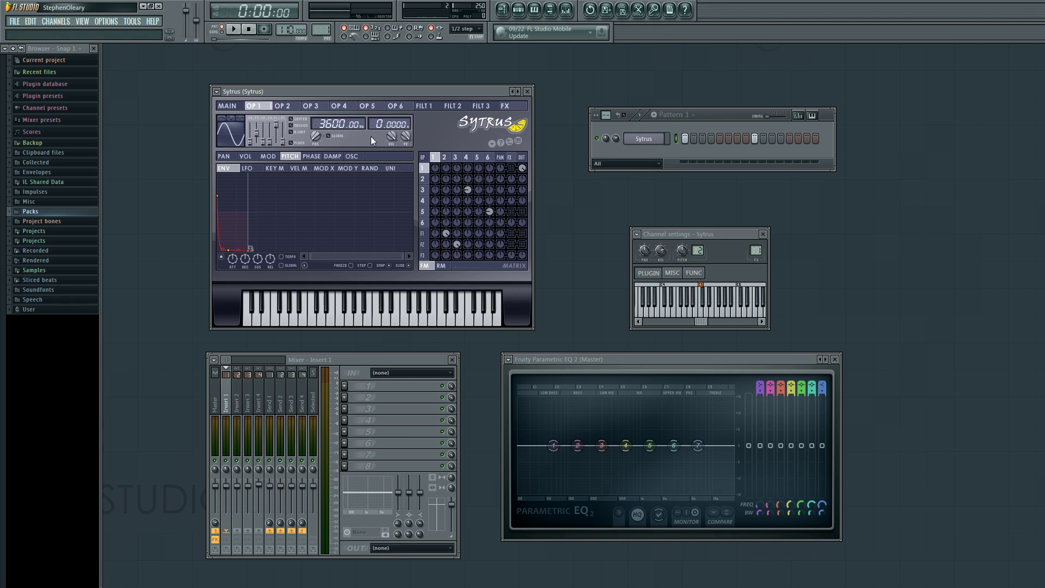
- Audition operator 1 at several different pitches on the Sytrus channel's test keyboard
left_click(694, 304)
left_click(684, 299)
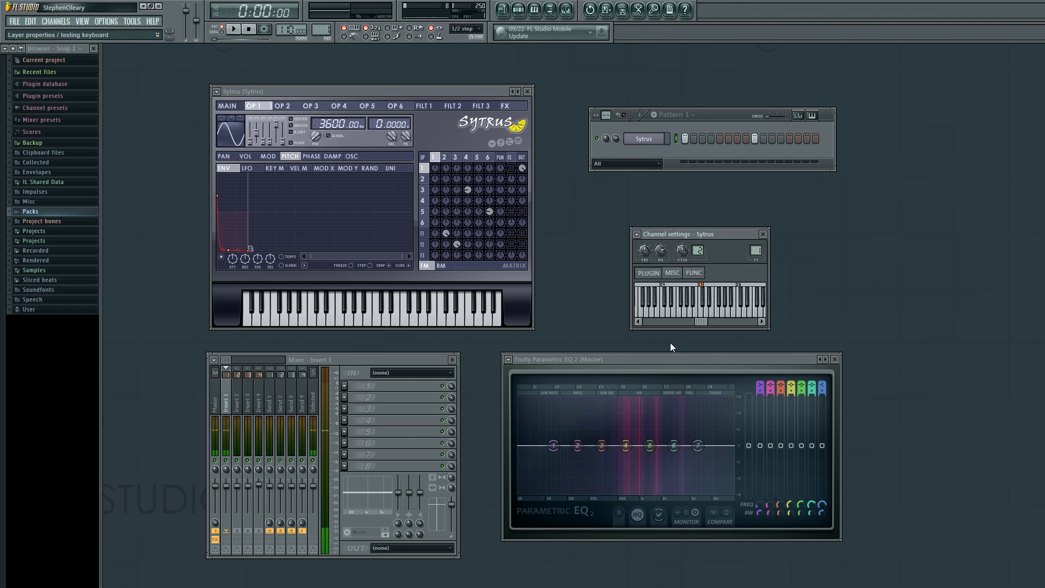
left_click(679, 314)
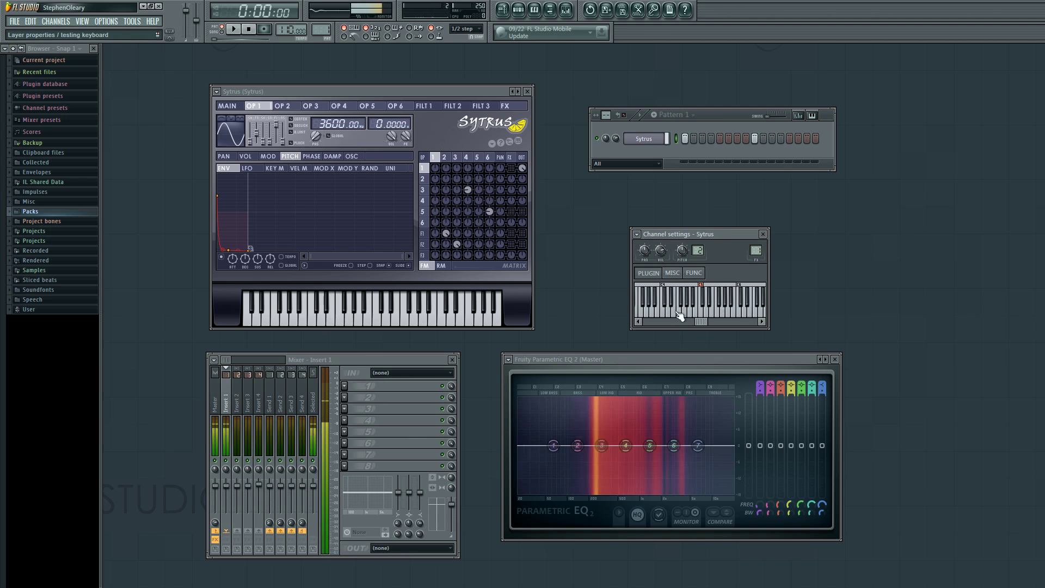
left_click(710, 311)
left_click(662, 312)
left_click(691, 315)
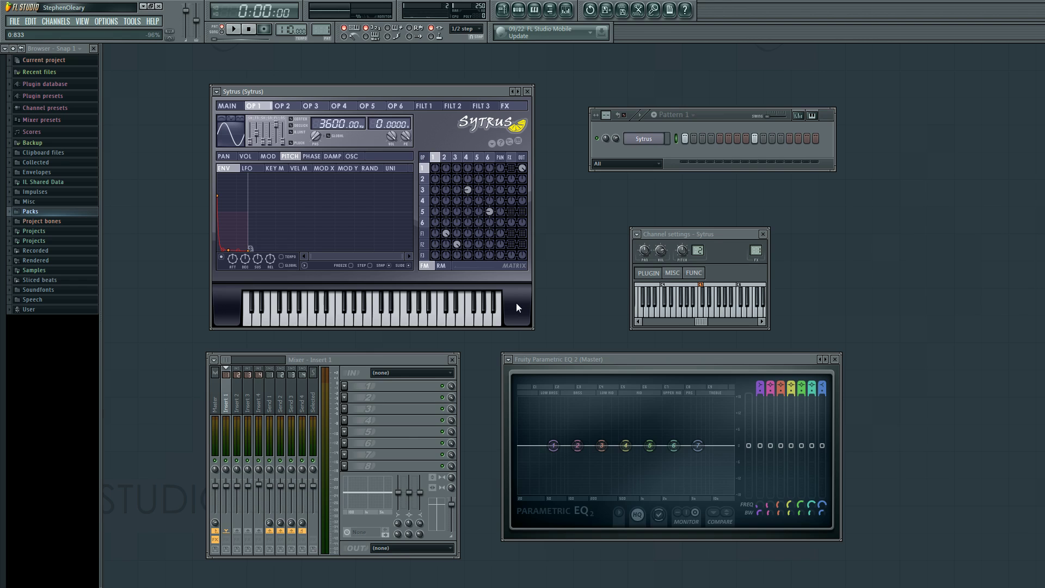
- Raise the pitch range in the Sytrus channel settings and replay the pattern
key("space")
key("space")
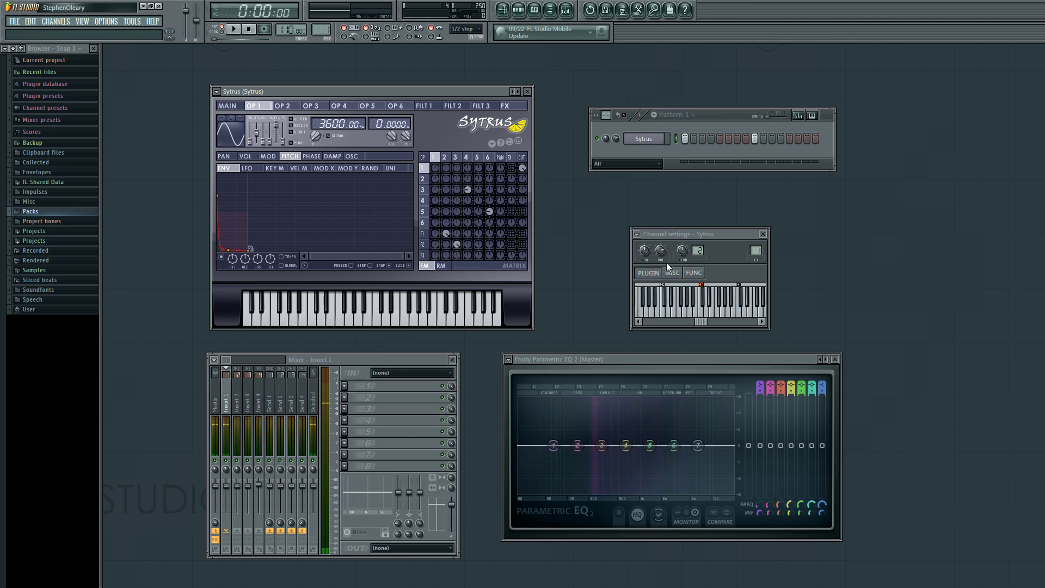
left_click_drag(699, 251, 699, 239)
key("space")
key("space")
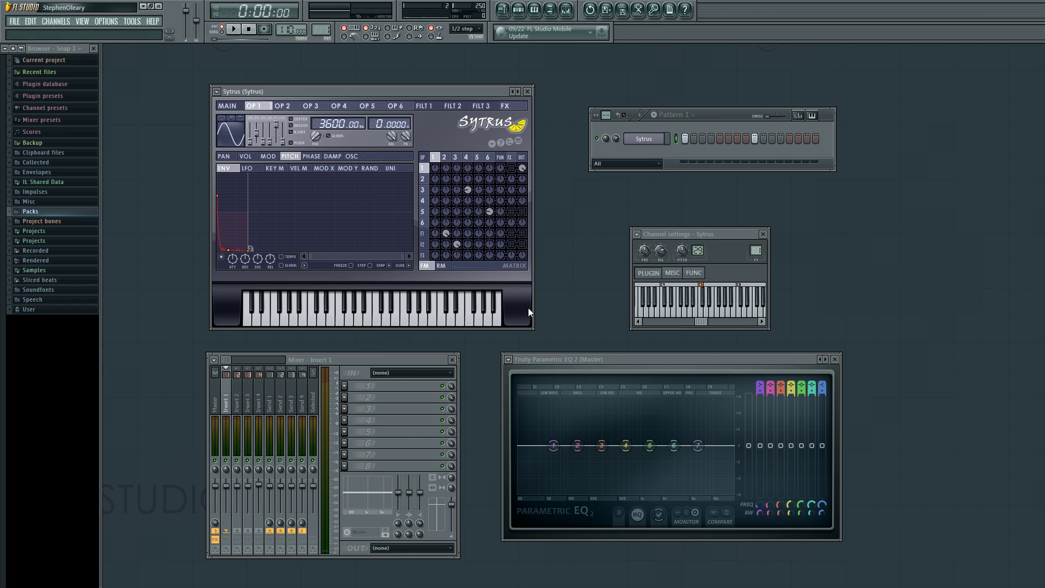
- Lengthen the decay of operator 1's pitch envelope by moving its second point to about 0:100, and audition the pattern
key("z")
left_click_drag(406, 138, 406, 130)
left_click_drag(409, 256, 325, 260)
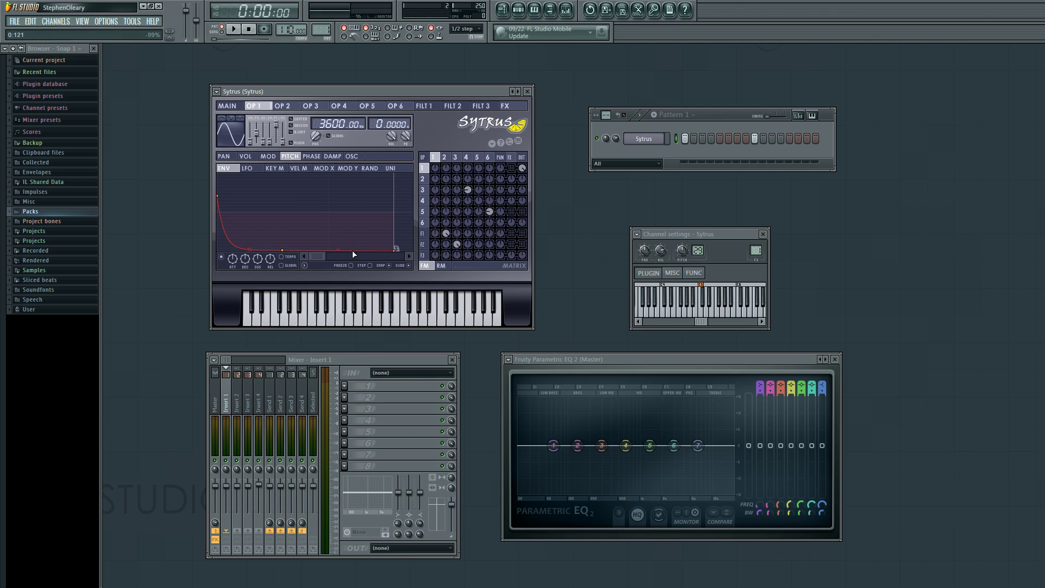
key("q")
left_click_drag(284, 251, 329, 251)
key("space")
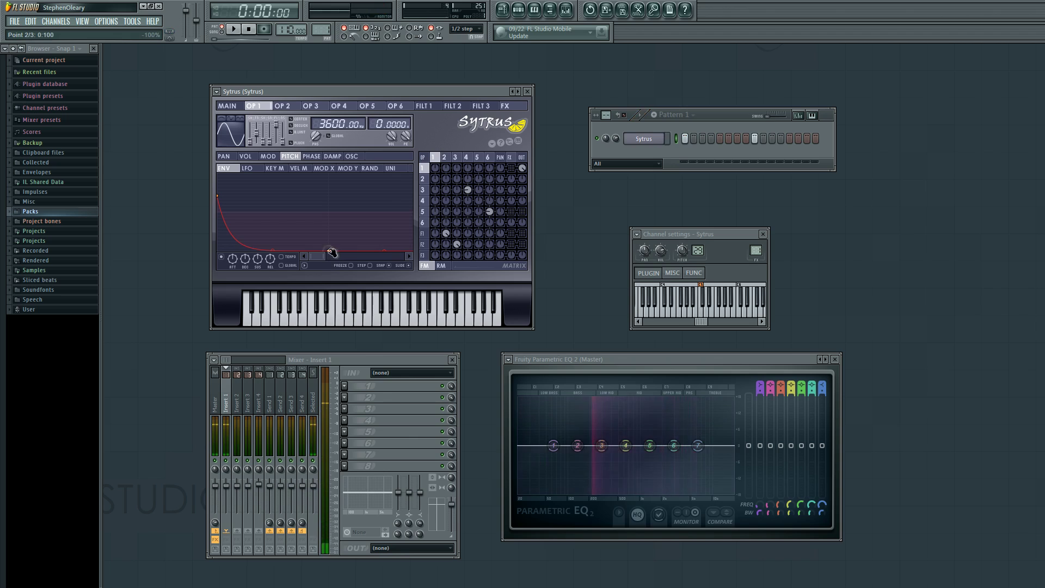
key("space")
key("space")
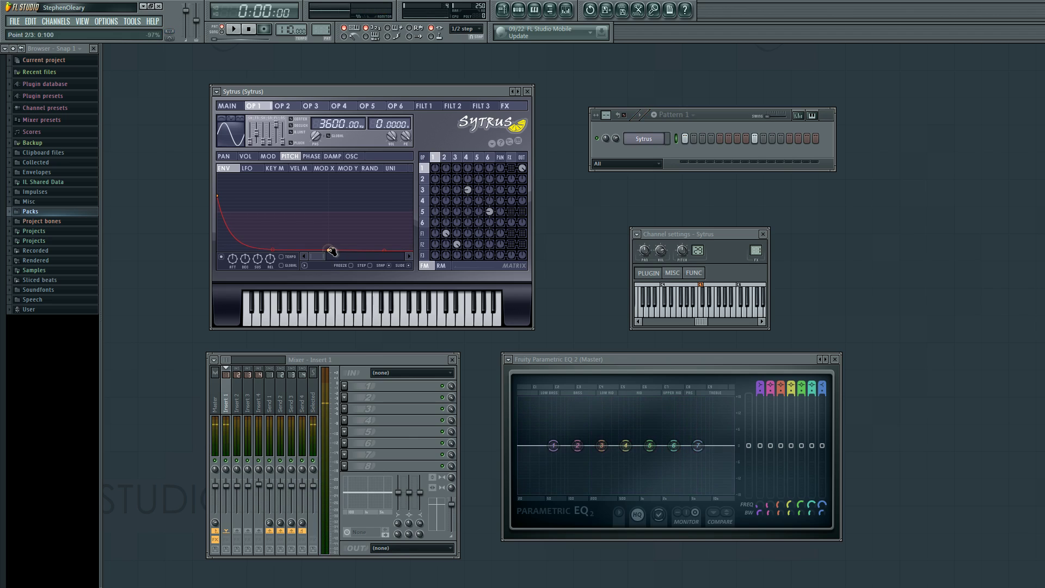
- Shorten the decay of operator 1's pitch envelope by moving its second point to about 0:085, and audition the sound
left_click_drag(331, 251, 268, 250)
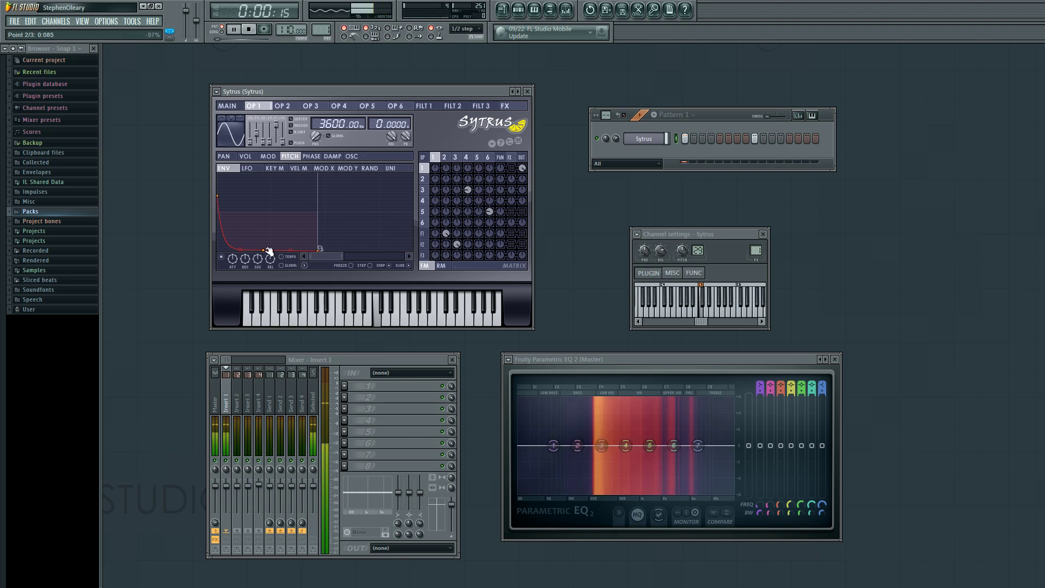
key("space")
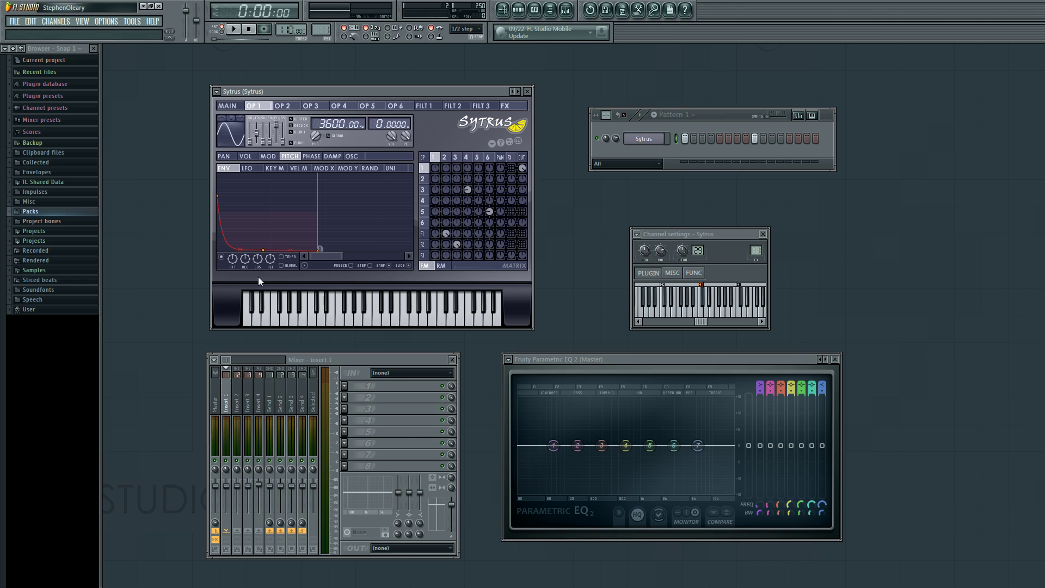
key("z")
key("z")
key("z")
key("z")
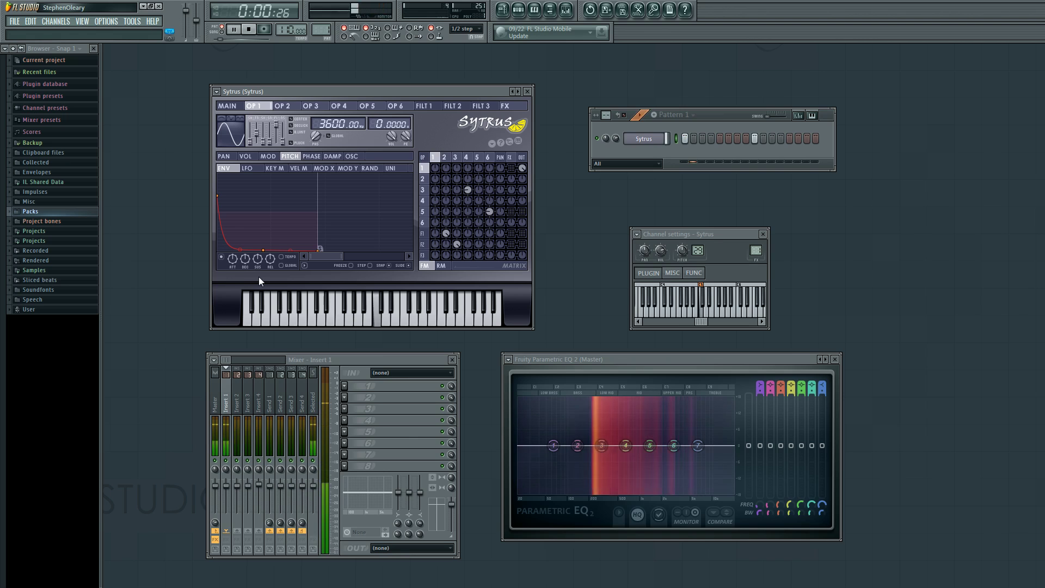
- Adjust the attack of operator 1's volume envelope by reshaping the curve between its first two points, and play the pattern
left_click(242, 157)
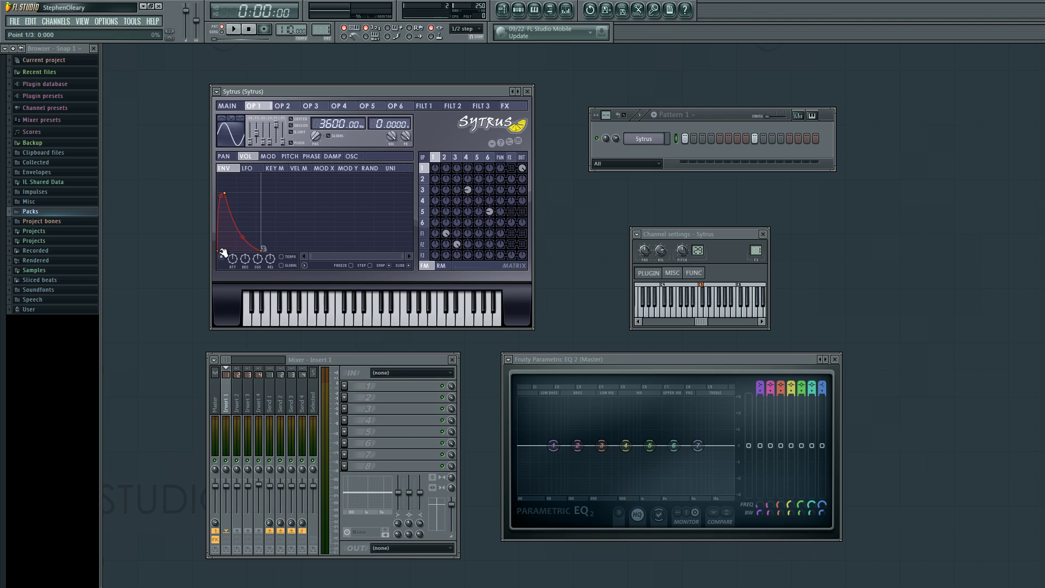
left_click_drag(222, 252, 221, 179)
key("z")
left_click_drag(219, 174, 221, 249)
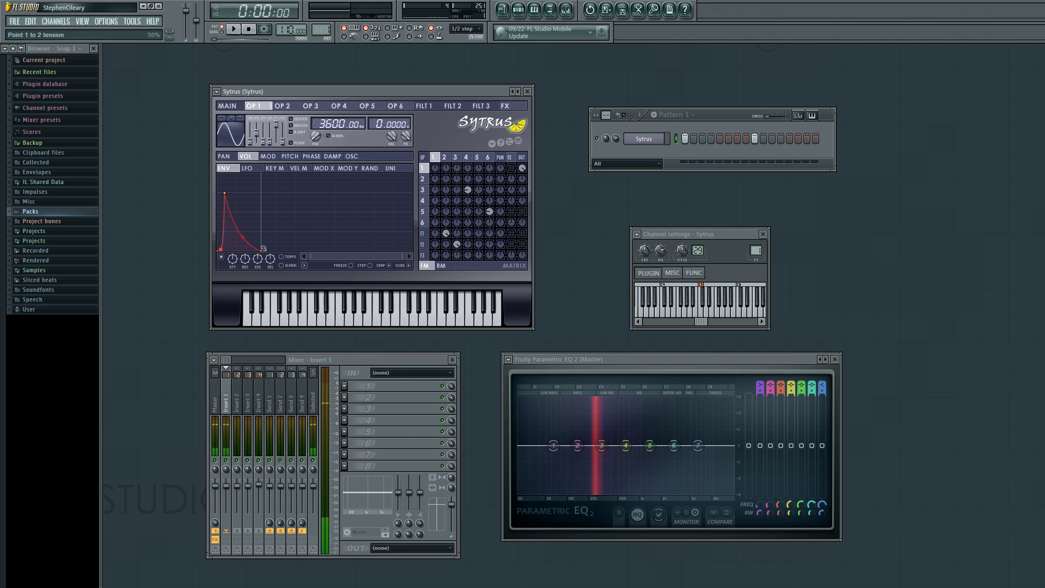
key("space")
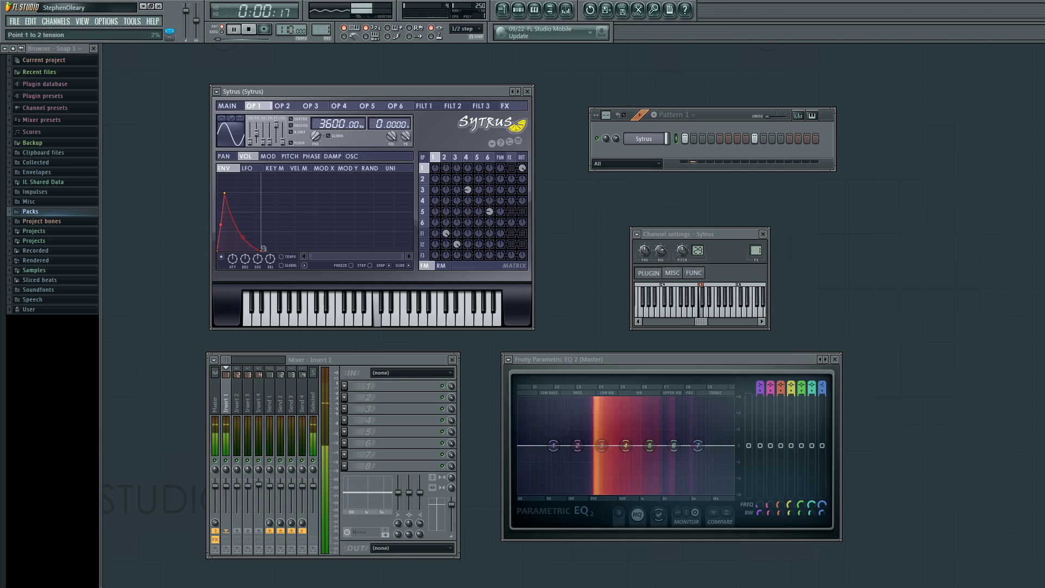
key("space")
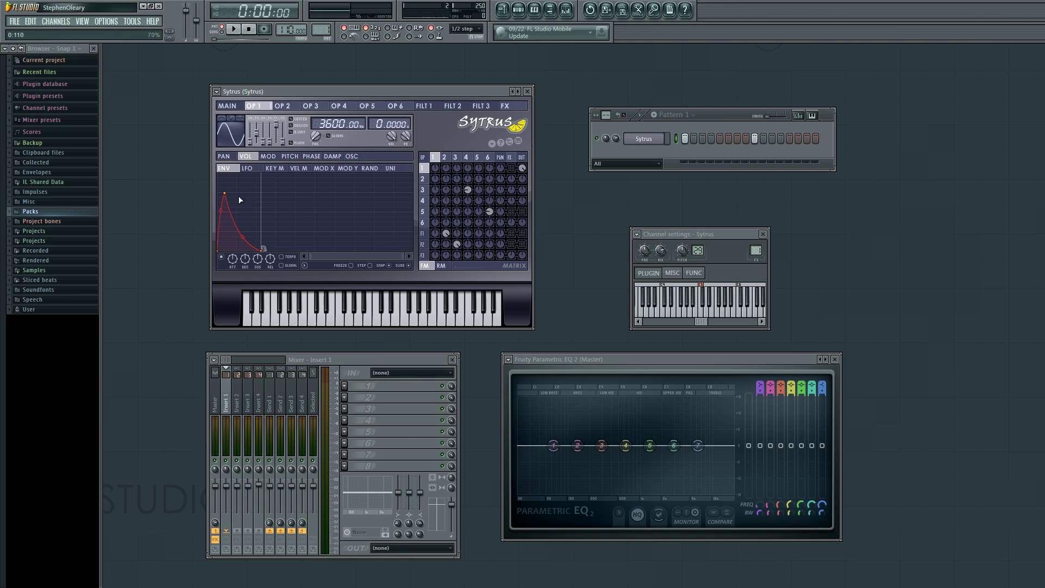
- Add four trial points beyond the end of operator 1's volume envelope and play the pattern
right_click(317, 222)
right_click(314, 193)
right_click(355, 236)
right_click(355, 217)
key("space")
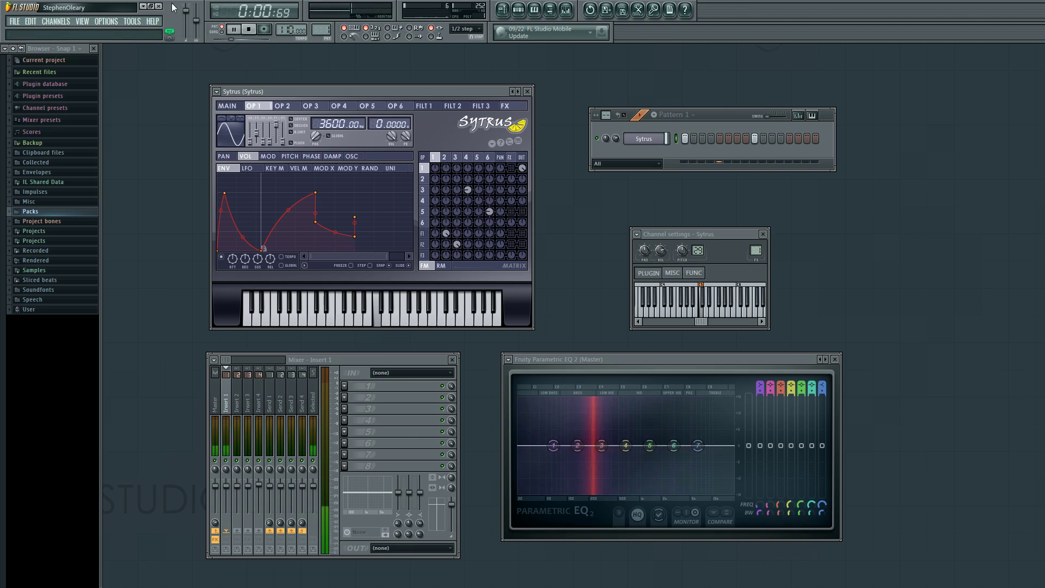
key("space")
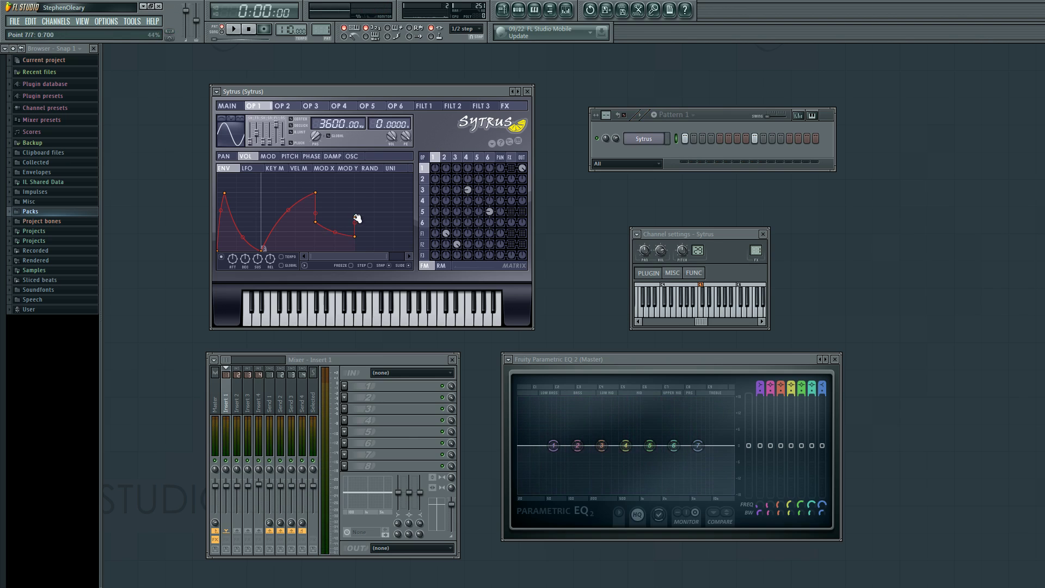
- Delete the four extra points from the end of operator 1's volume envelope
right_click(374, 222)
right_click(317, 193)
right_click(315, 221)
right_click(374, 222)
right_click(354, 237)
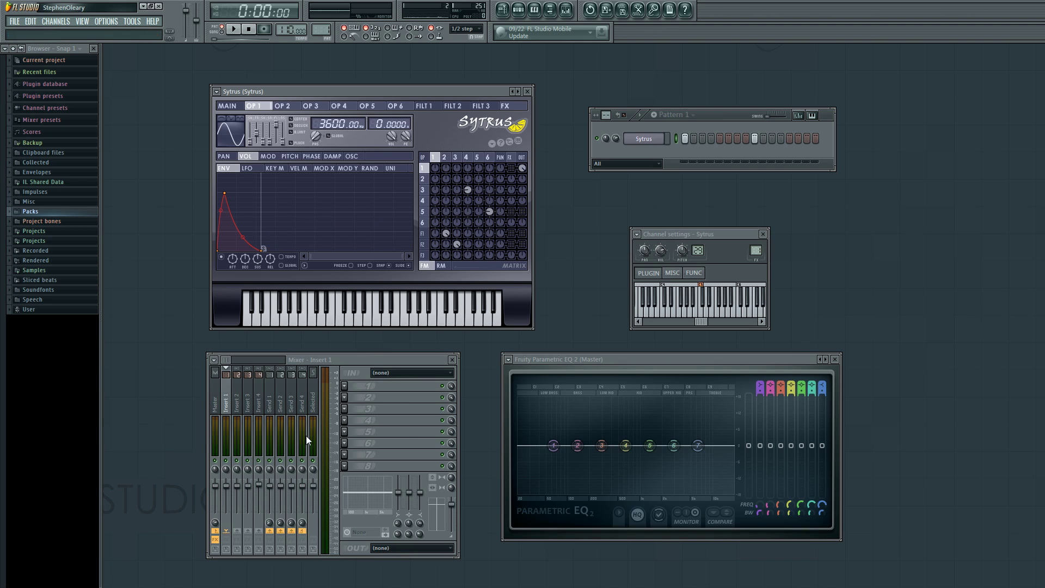
- Audition operator 1's shortened drum sound with several single notes
left_click(370, 356)
key("q")
key("q")
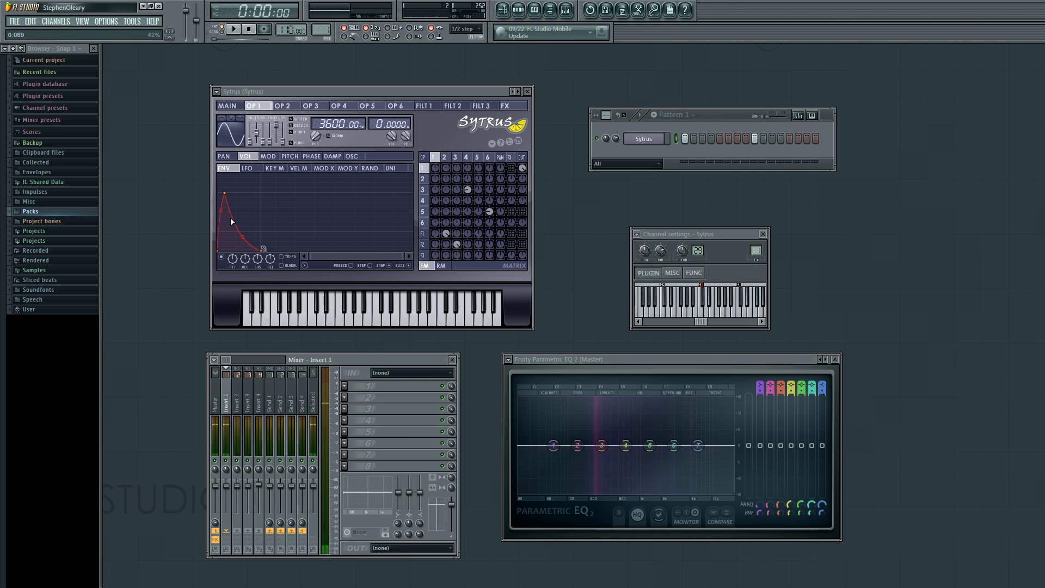
left_click(383, 325)
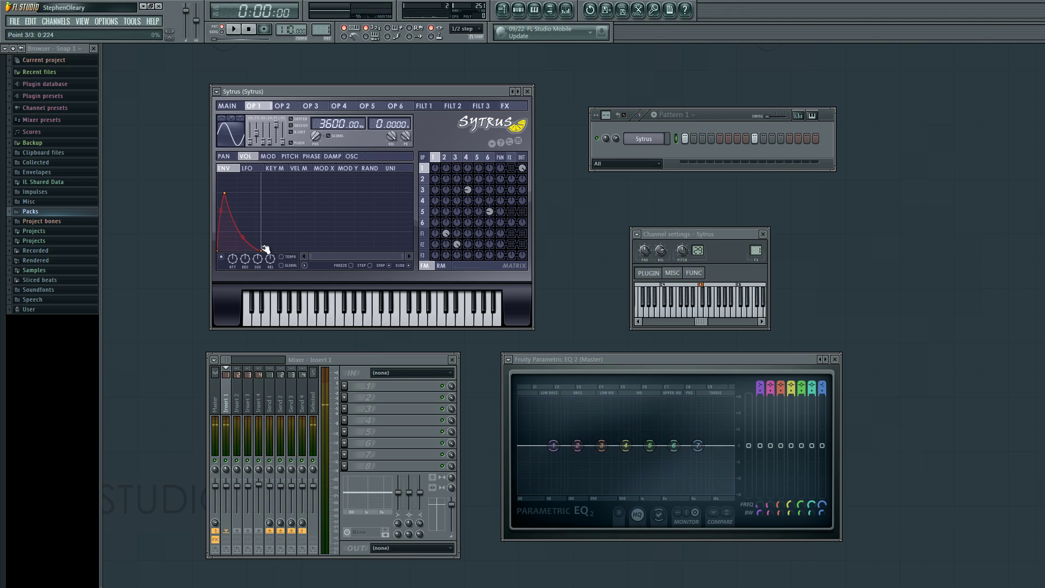
left_click(360, 314)
- Move the Fruity Parametric EQ 2 window slightly and play the pattern to view its spectrum
left_click(730, 152)
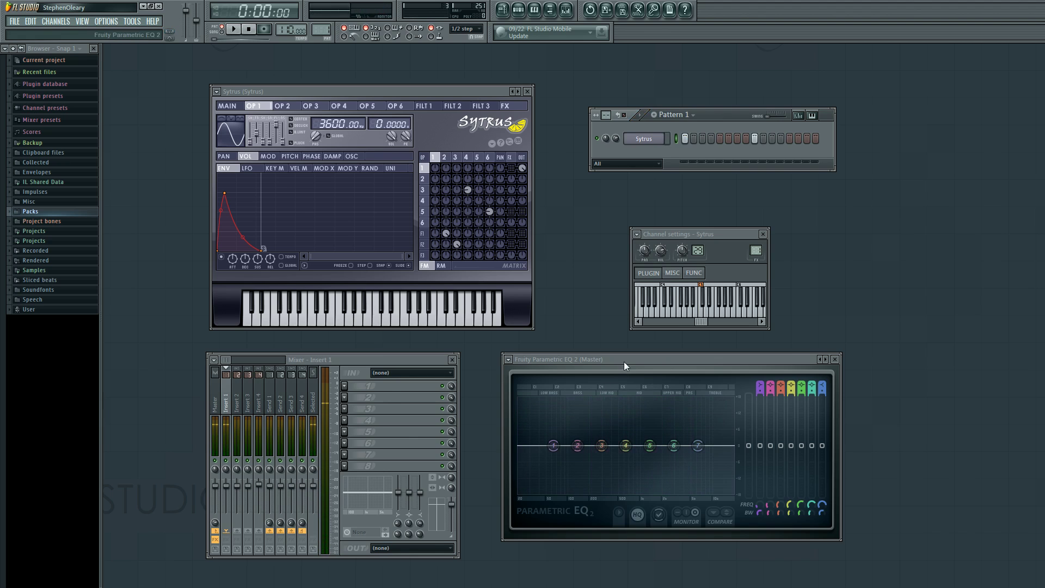
left_click_drag(625, 359, 615, 364)
key("space")
key("space")
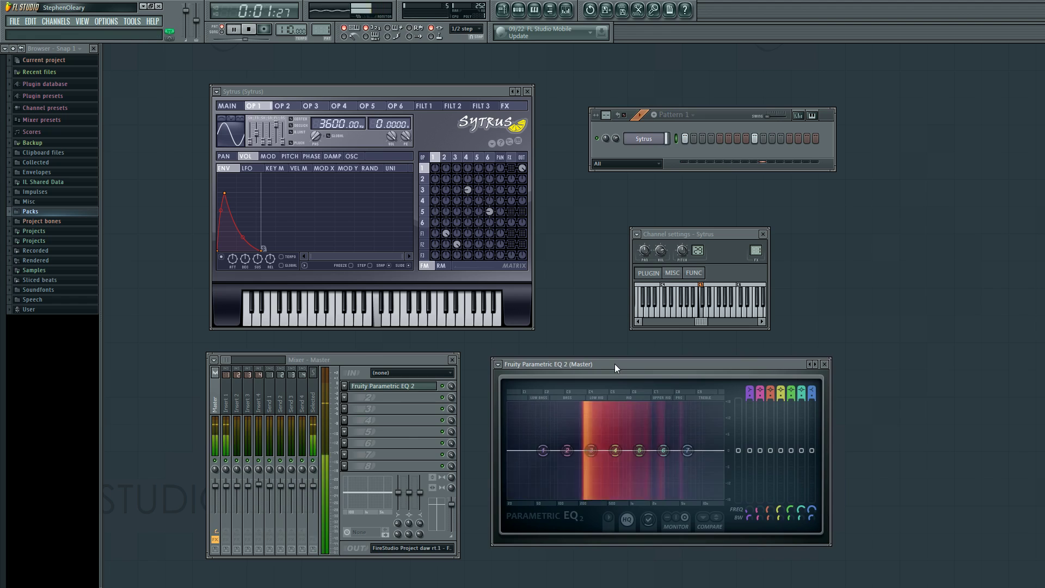
- Audition operator 1 with its effects send, and route filter 1 to the effects and output in its place, displaying filter 1's settings
left_click(513, 177)
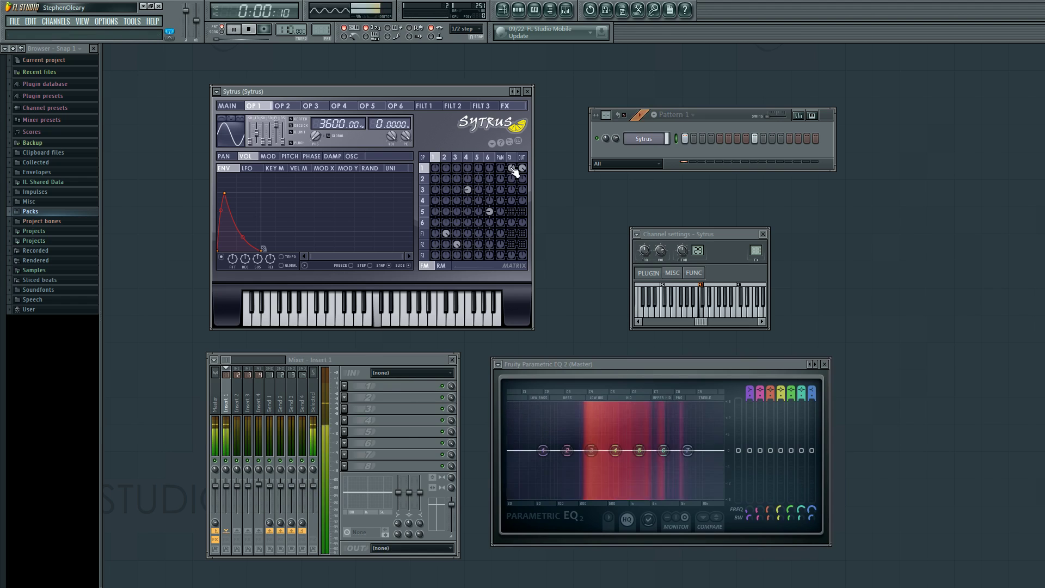
left_click(510, 158)
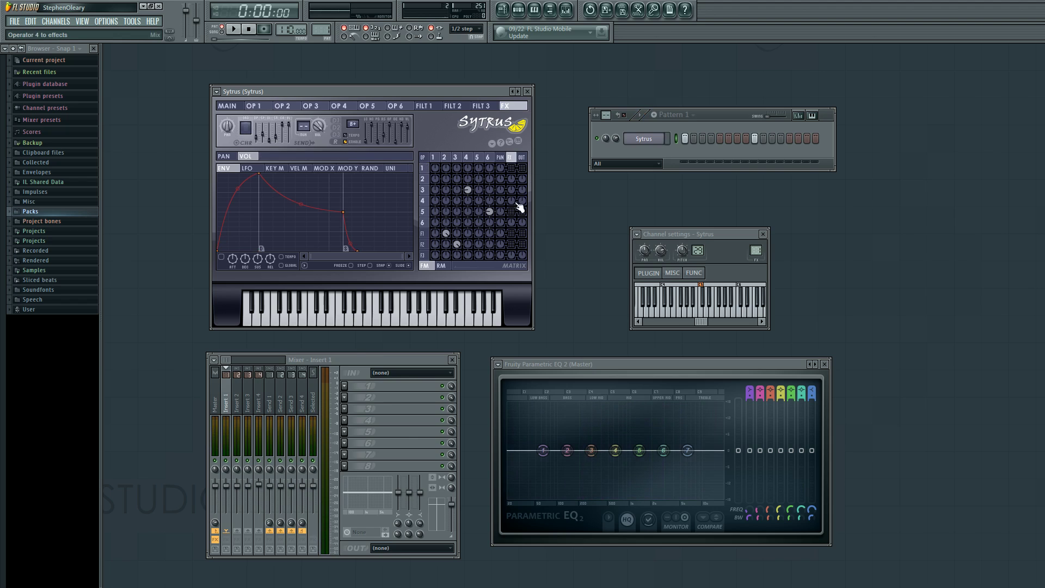
left_click_drag(512, 240, 512, 232)
left_click(423, 234)
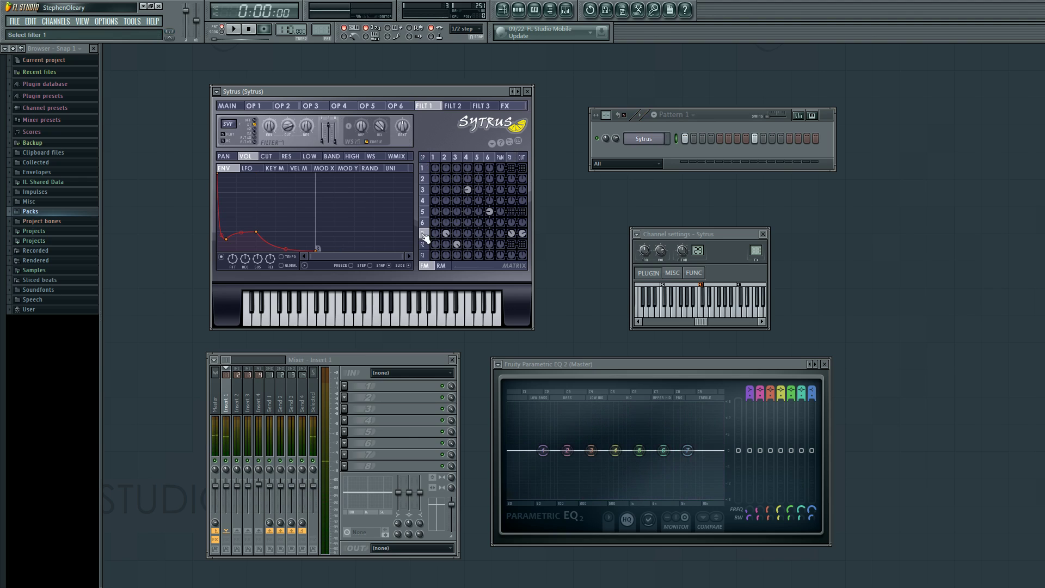
- Compare the oscillator settings and volume envelopes of operators 1 and 2
left_click(449, 159)
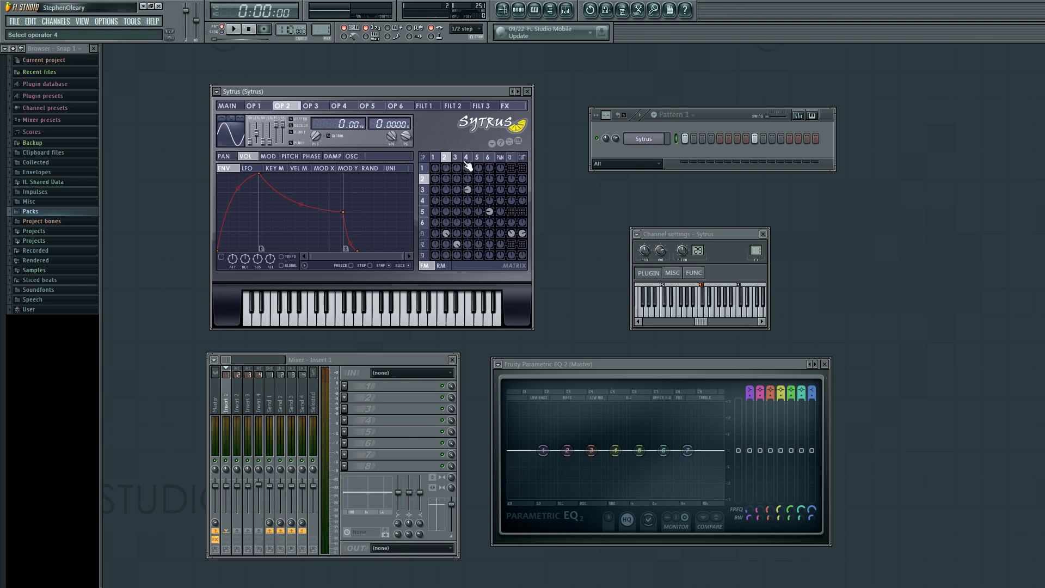
left_click_drag(282, 123, 282, 124)
left_click(259, 109)
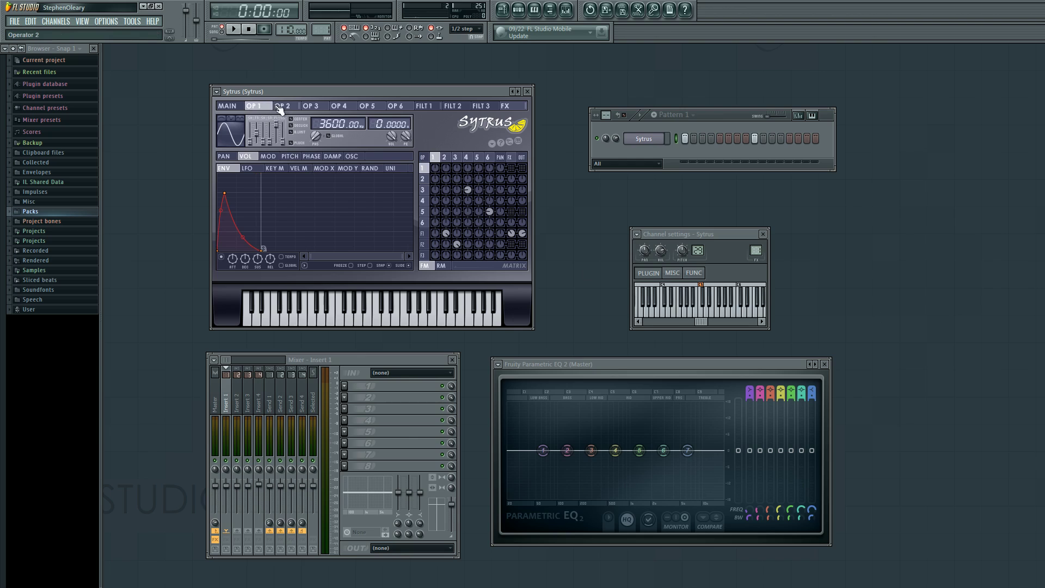
left_click(289, 107)
left_click(270, 105)
left_click(275, 106)
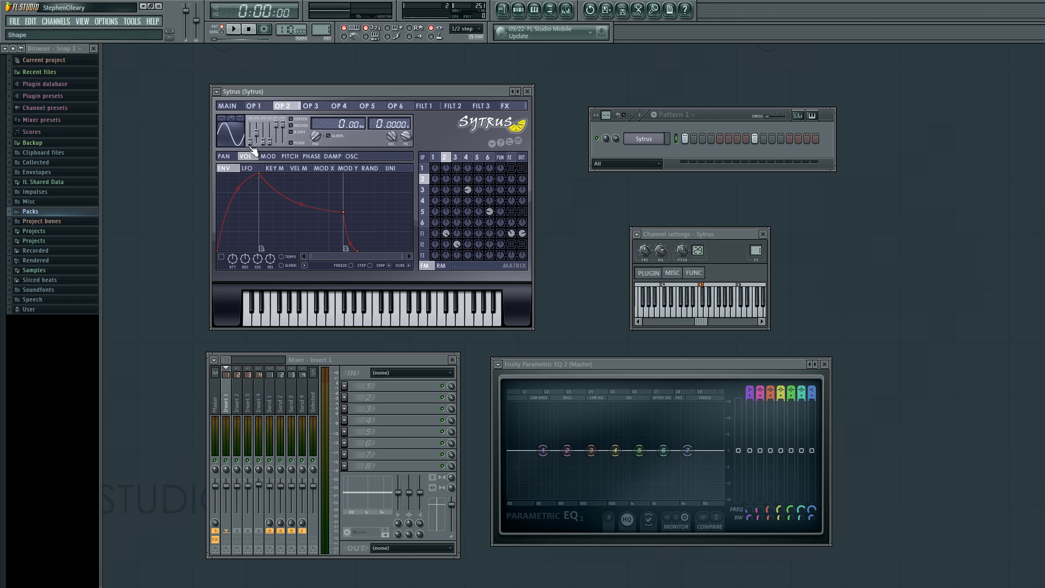
mouse_move(251, 155)
left_mouse_down()
mouse_move(352, 155)
mouse_move(245, 154)
left_mouse_up()
- Examine filter 1's volume, cutoff and resonance envelopes, playing the pattern to hear the layer
left_click(422, 233)
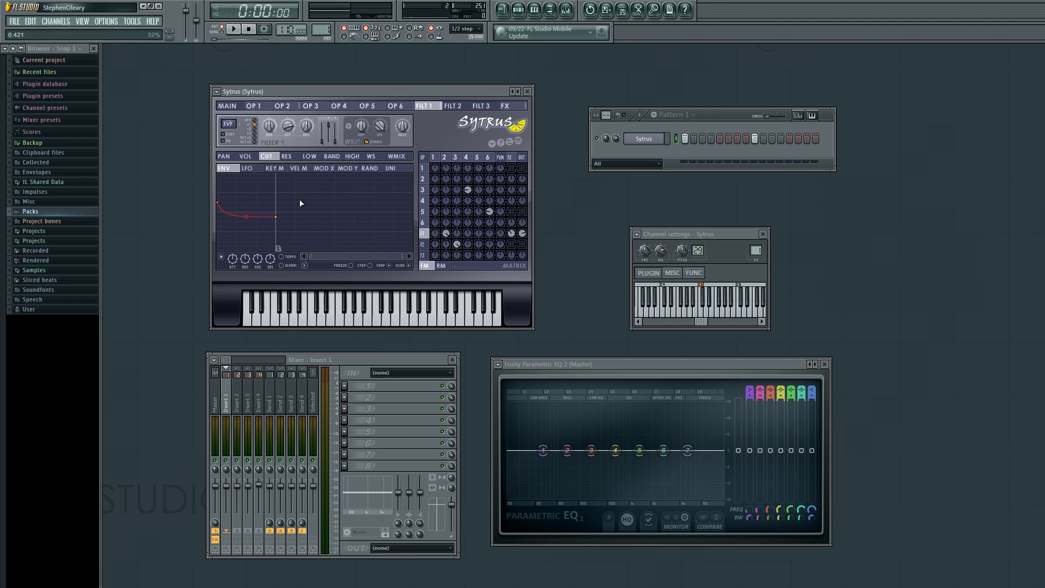
left_click(245, 156)
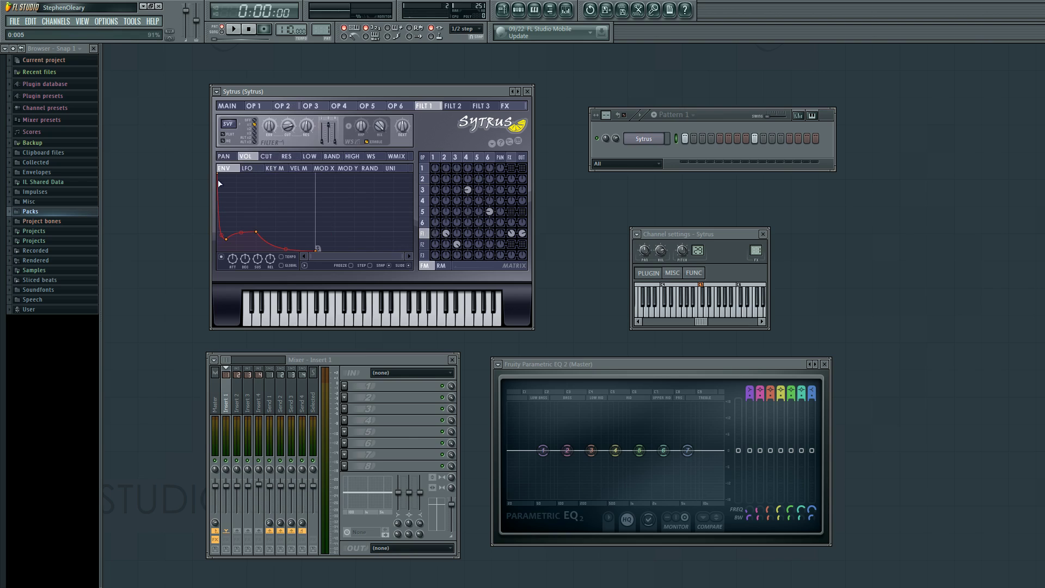
key("space")
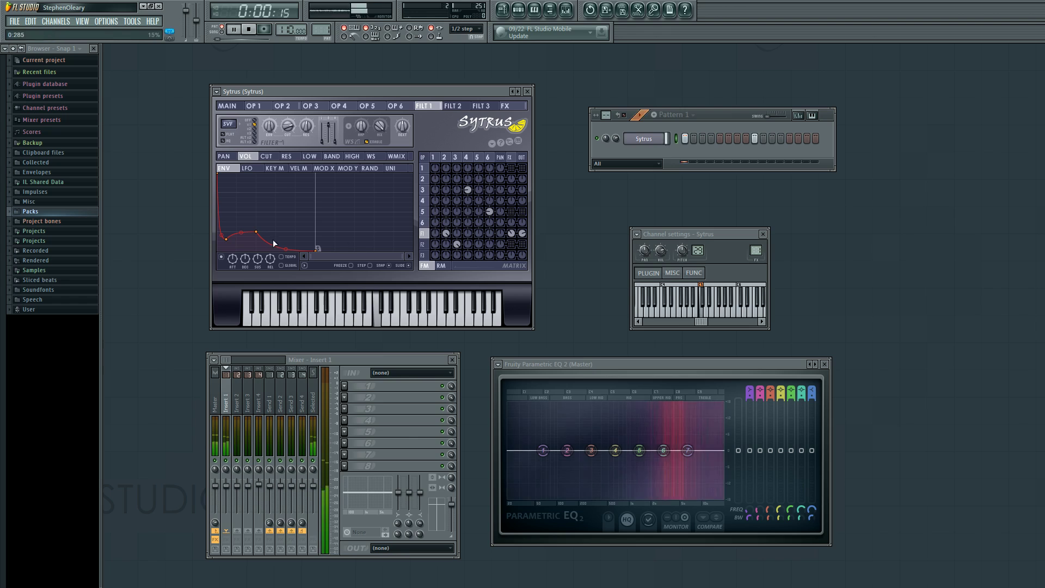
key("space")
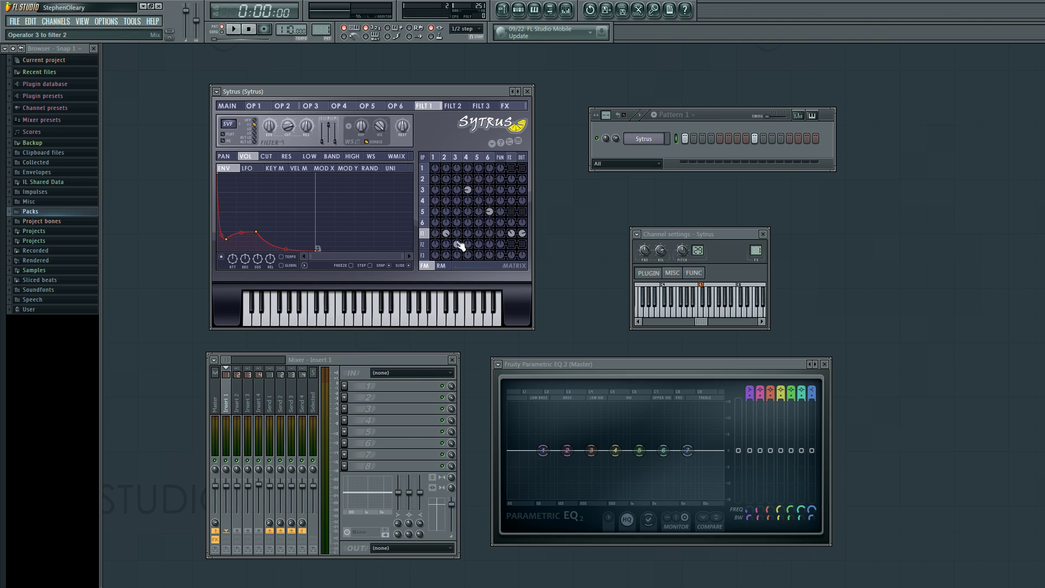
left_click(267, 157)
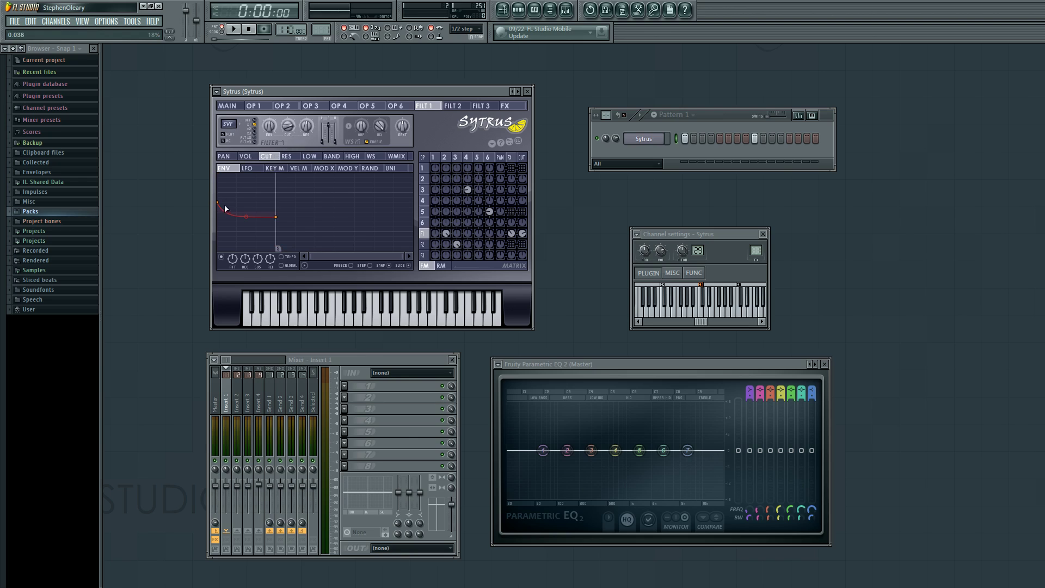
left_click(294, 157)
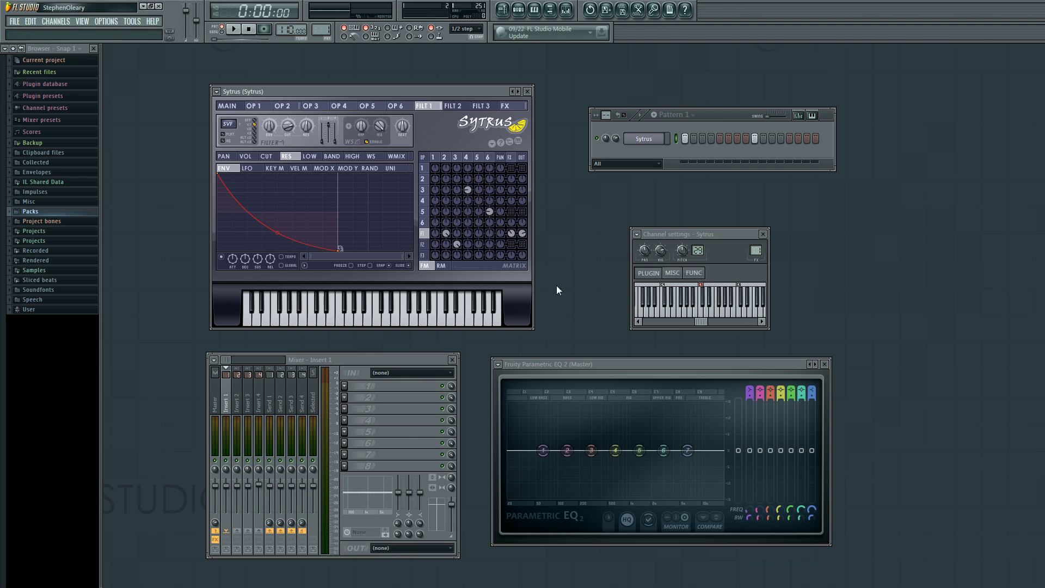
- Switch EQ band 4 to a band-pass filter, narrow and widen its bandwidth as a demonstration, and undo the change
left_click(618, 469)
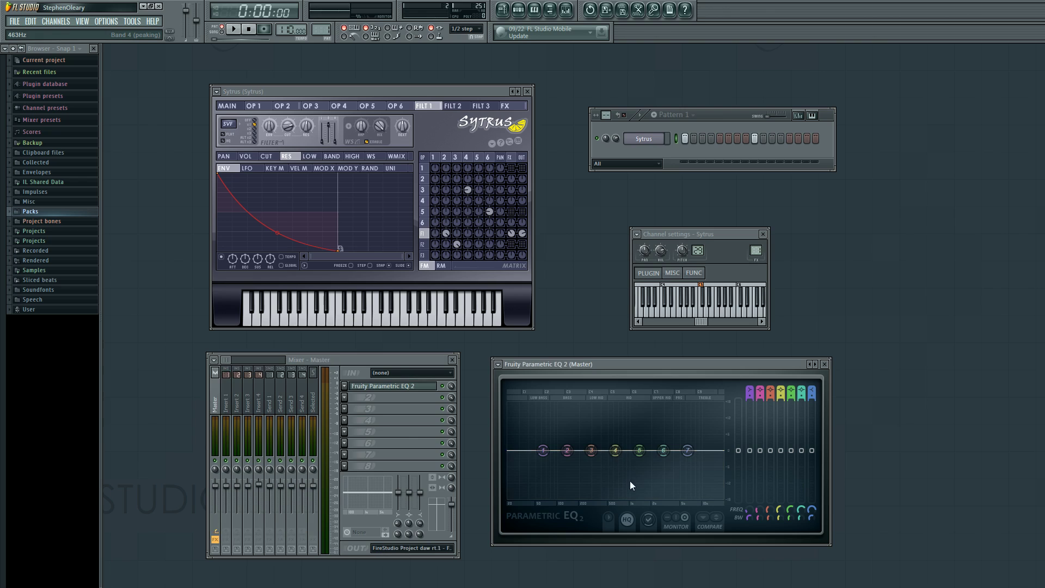
left_click(682, 499)
scroll(616, 458, "down", 5)
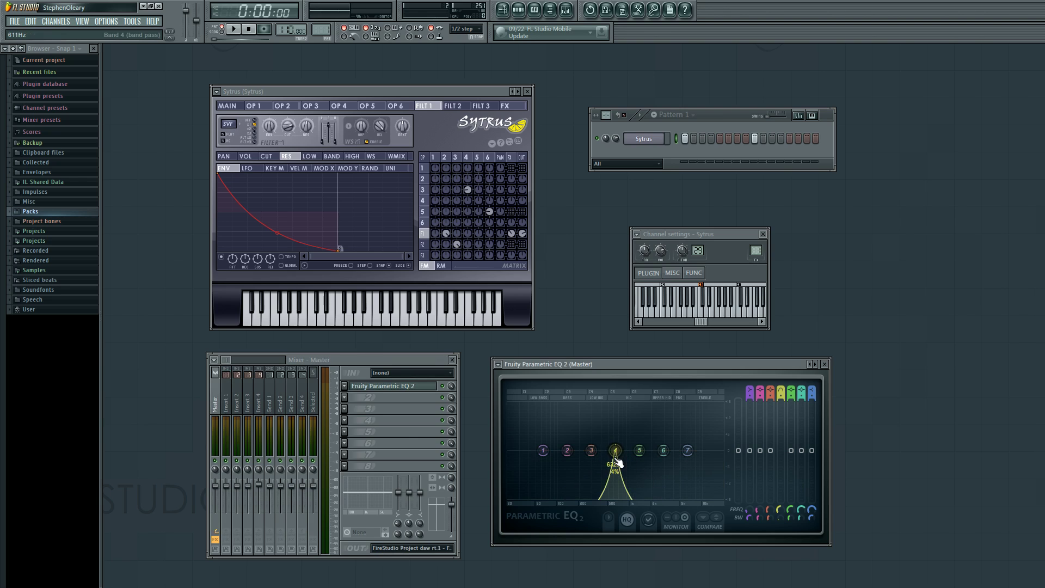
scroll(618, 463, "up", 6)
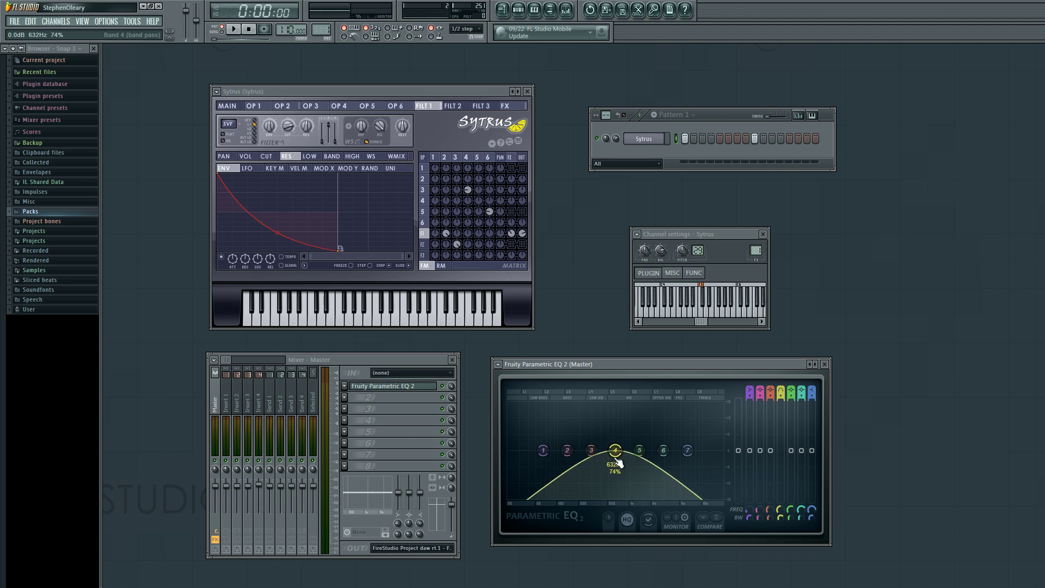
scroll(619, 462, "down", 6)
scroll(619, 462, "up", 3)
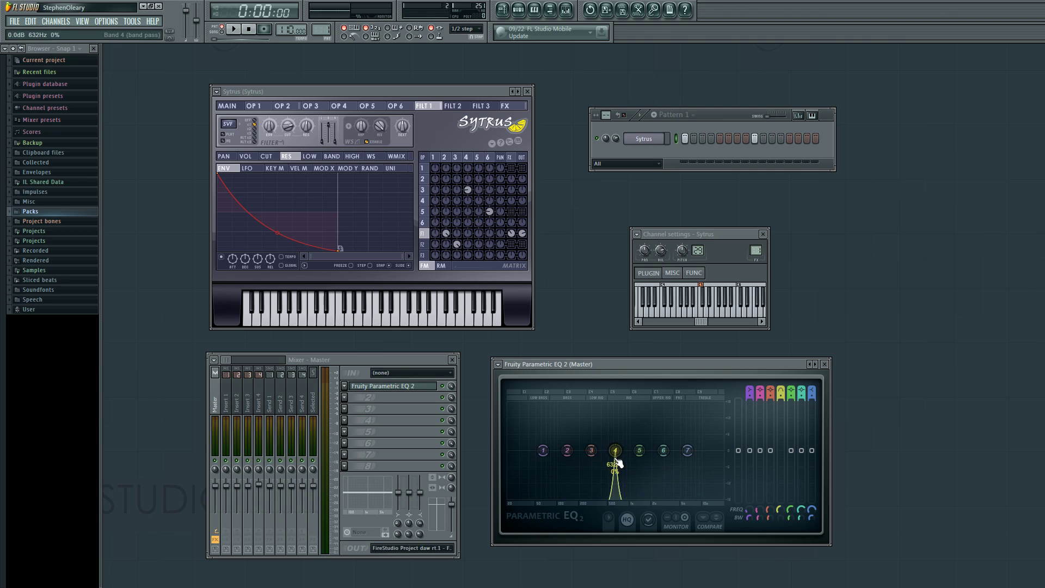
scroll(619, 462, "up", 2)
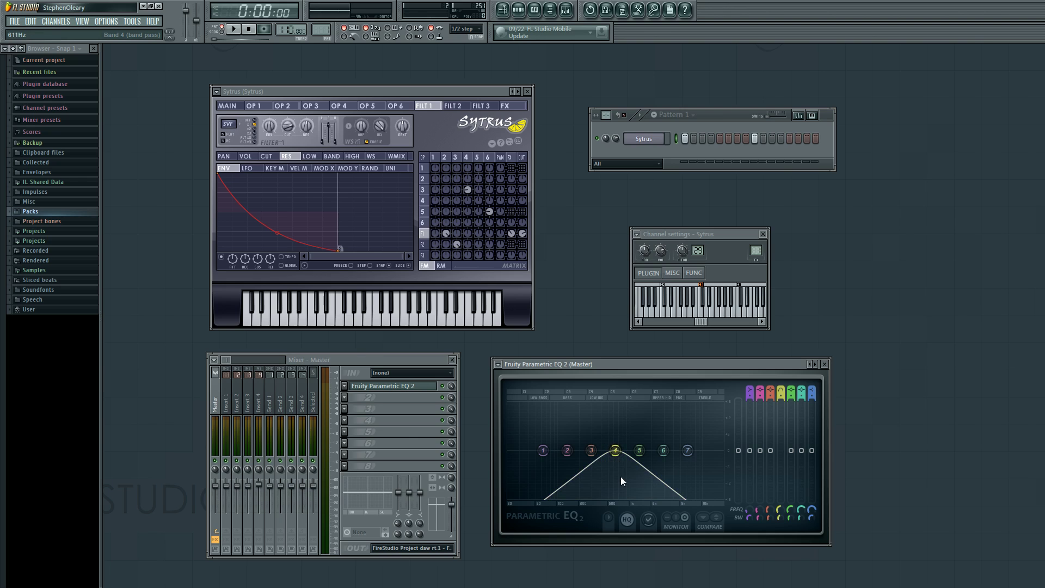
key("ctrl+z")
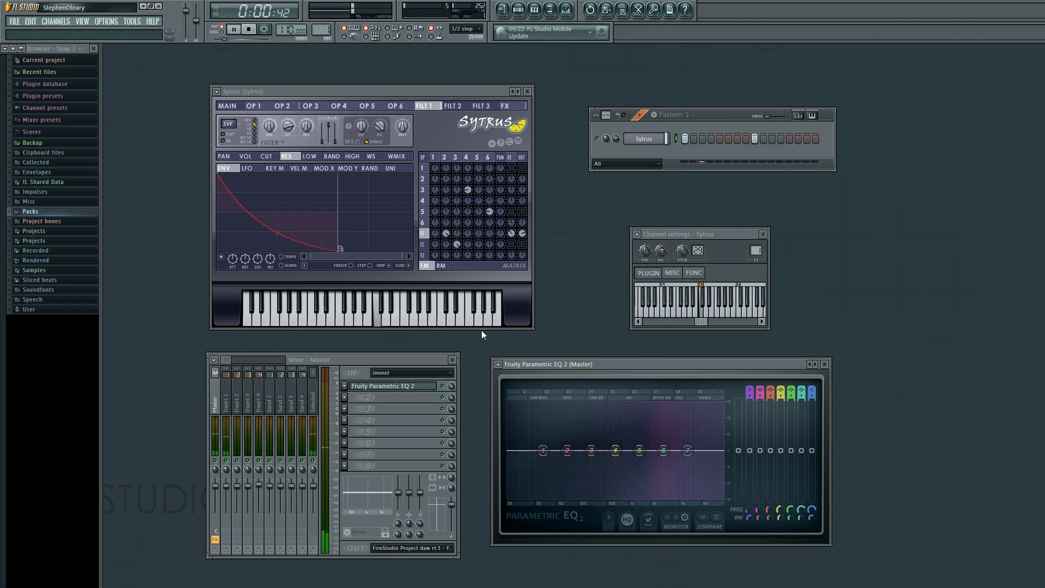
- Review filter 1's cutoff and volume envelopes, and display its waveshaper curve while playing the pattern
left_click(266, 156)
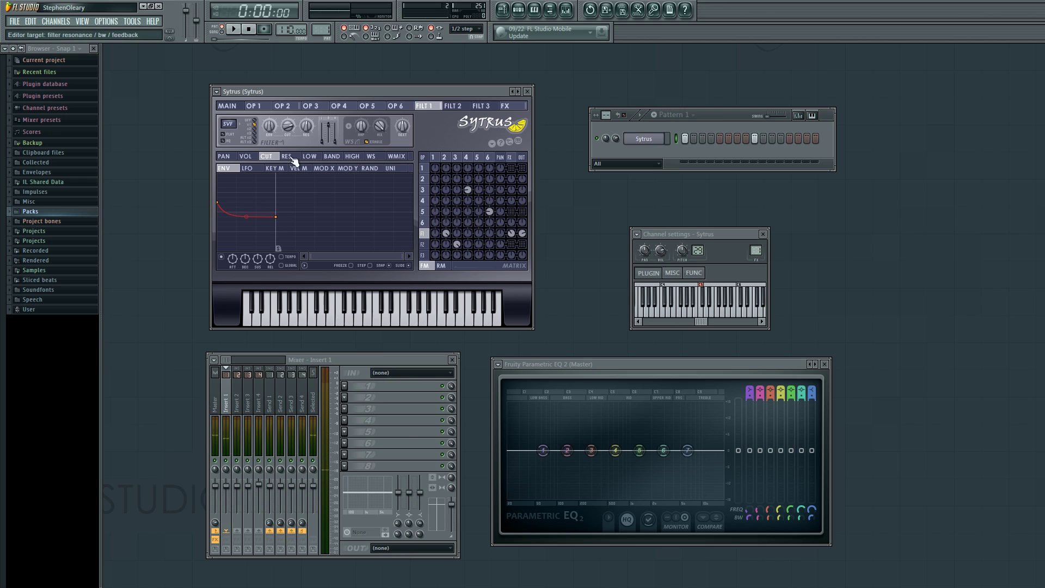
left_click(245, 156)
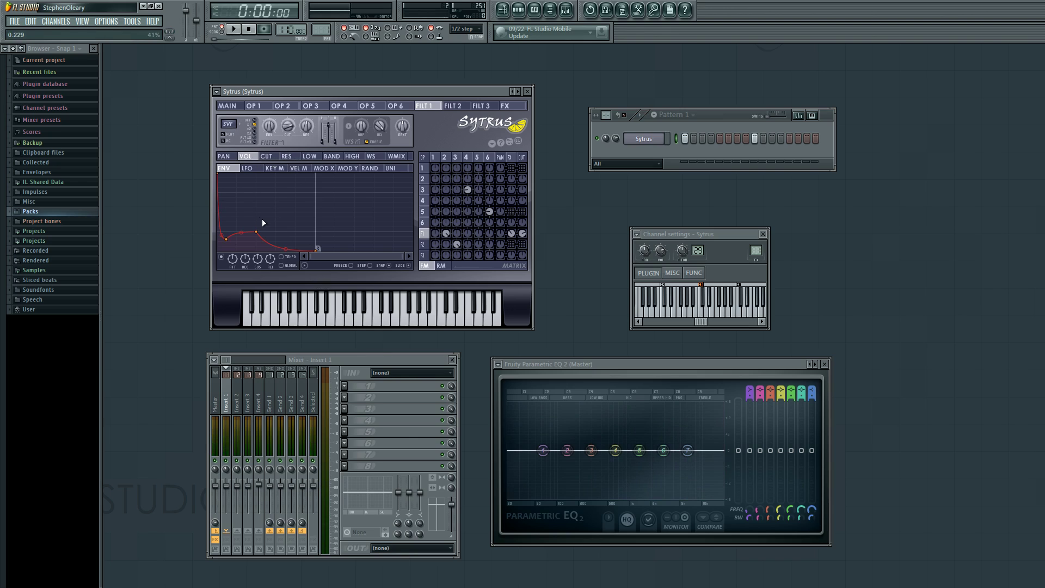
left_click(374, 144)
key("space")
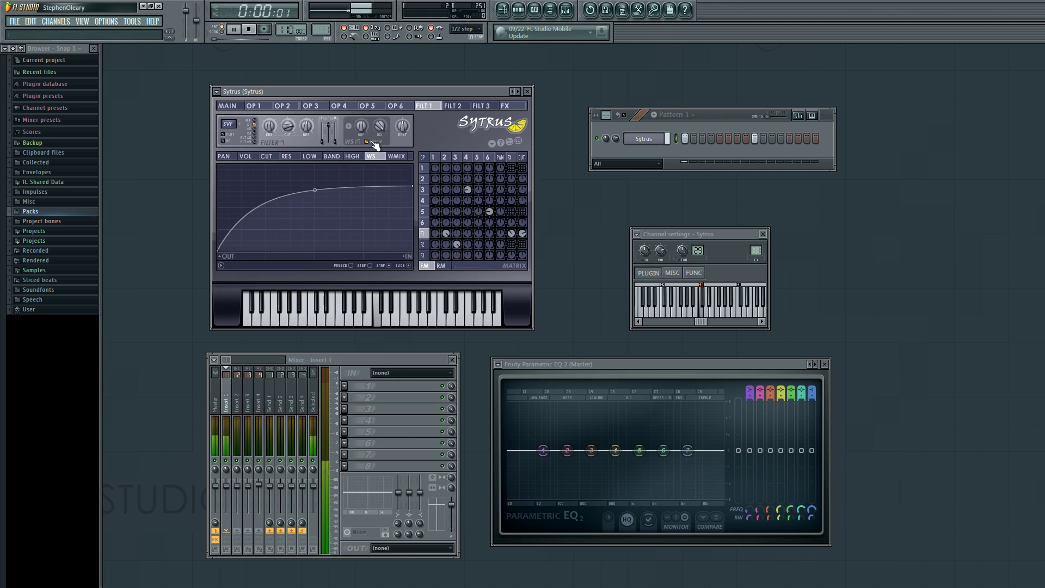
- Display the volume envelope of the effects section and play the pattern to hear filter 1's layer
key("space")
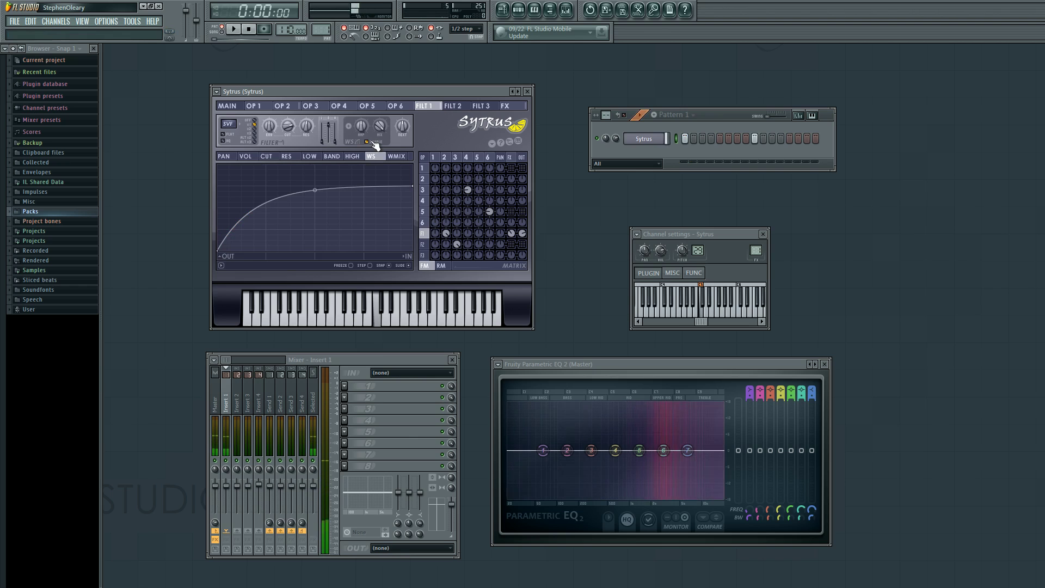
mouse_move(325, 187)
left_mouse_down()
mouse_move(325, 175)
mouse_move(315, 198)
mouse_move(315, 188)
left_mouse_up()
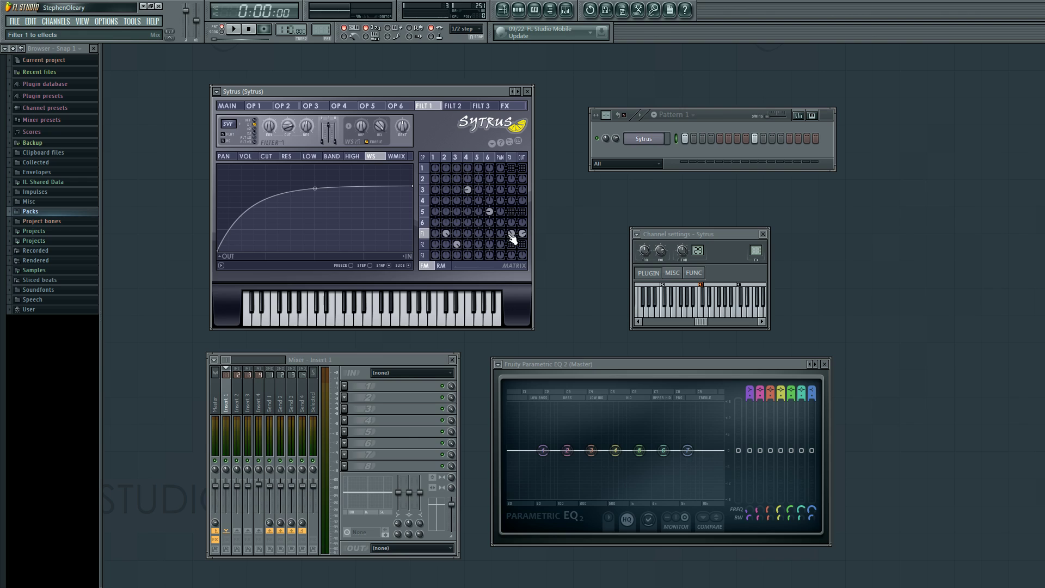
left_click(511, 157)
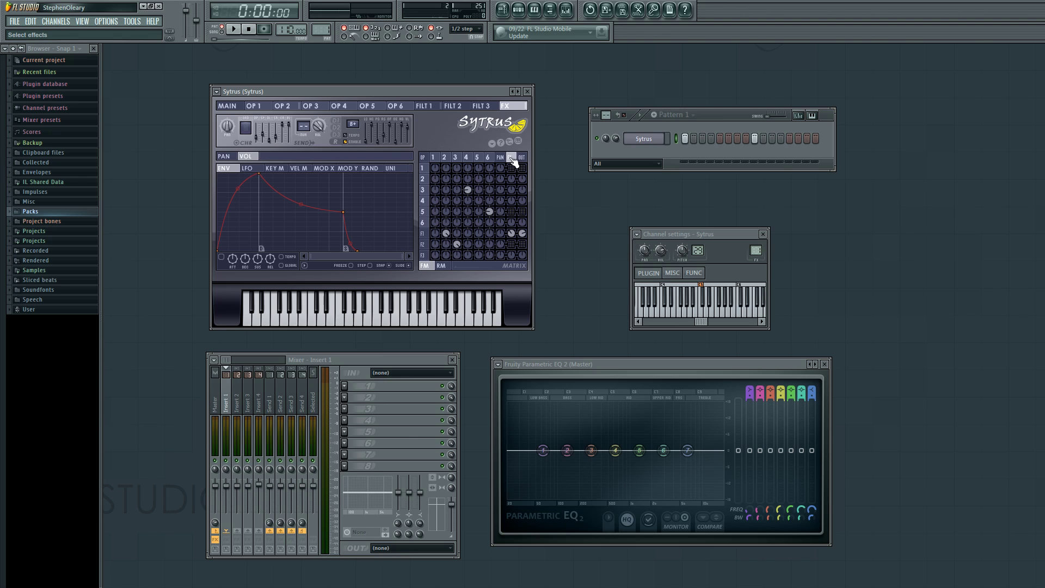
key("space")
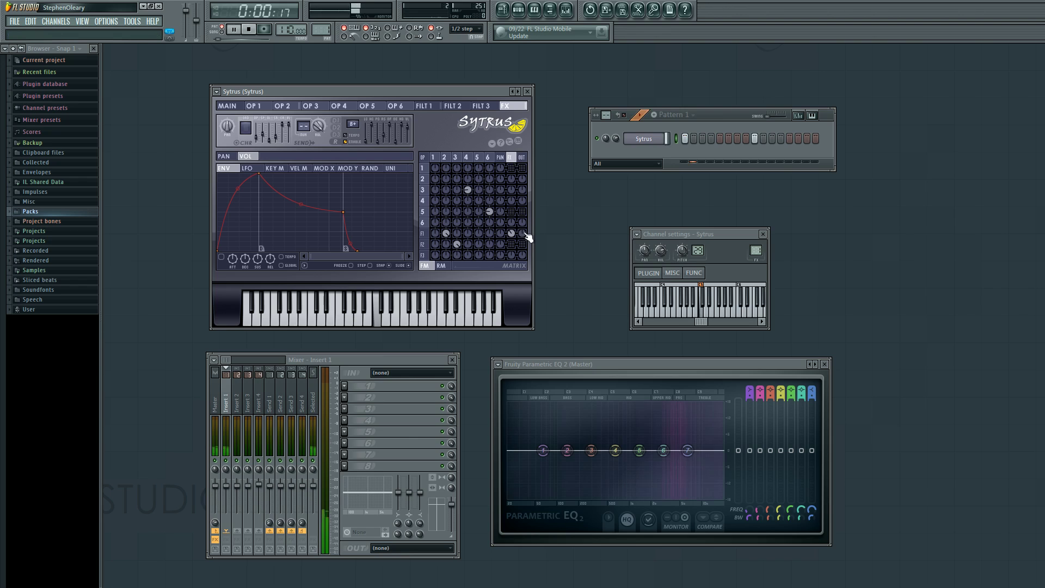
key("space")
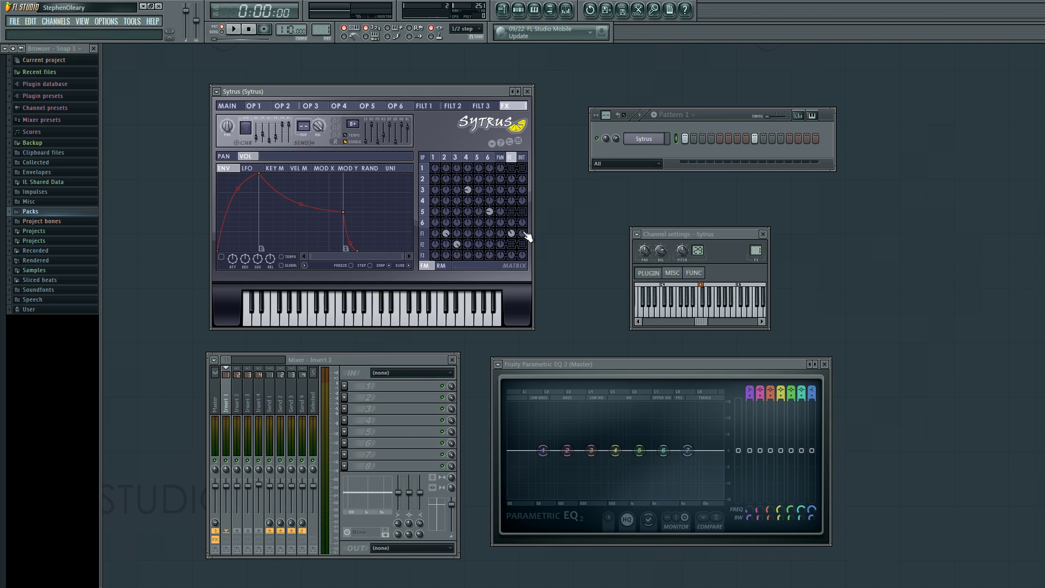
- Remove filter 1's sends to the effects and output in the matrix, and route filter 2 to both instead
left_click_drag(522, 234, 522, 216)
right_click(512, 233)
right_click(522, 233)
right_click(511, 245)
right_click(523, 245)
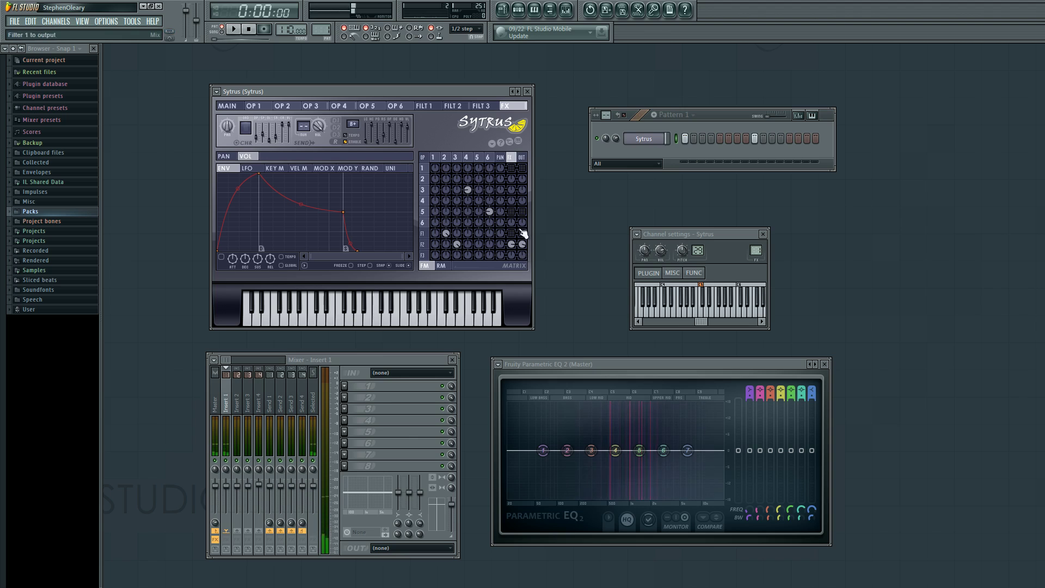
- Route operator 5 to the effects and output in place of filter 2, and play the pattern to hear it
right_click(511, 211)
right_click(523, 212)
right_click(522, 244)
right_click(511, 244)
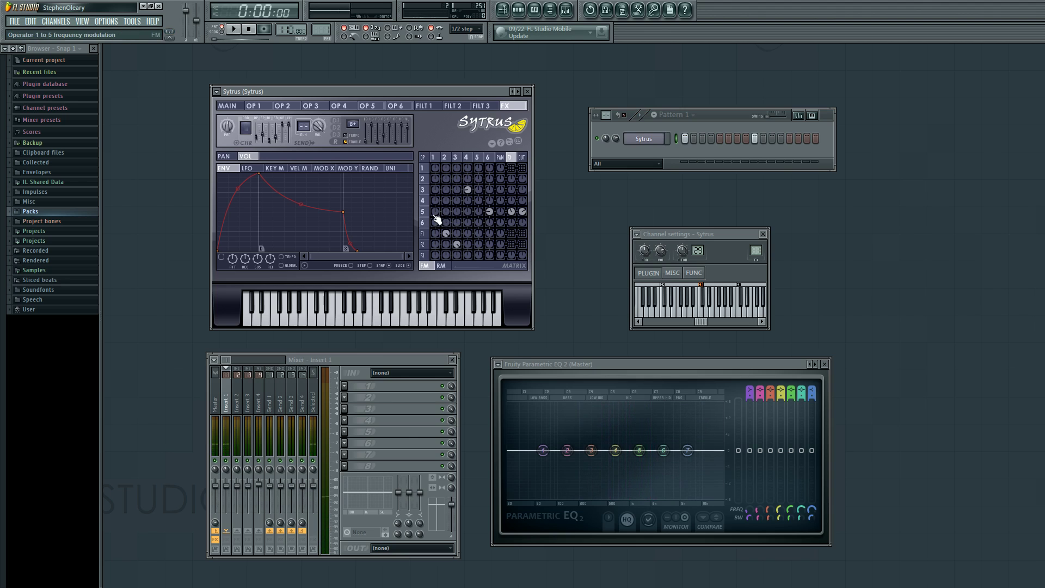
key("space")
key("space")
- Examine operator 5's volume and pitch envelopes, playing the pattern to hear the pitch movement
left_click(484, 159)
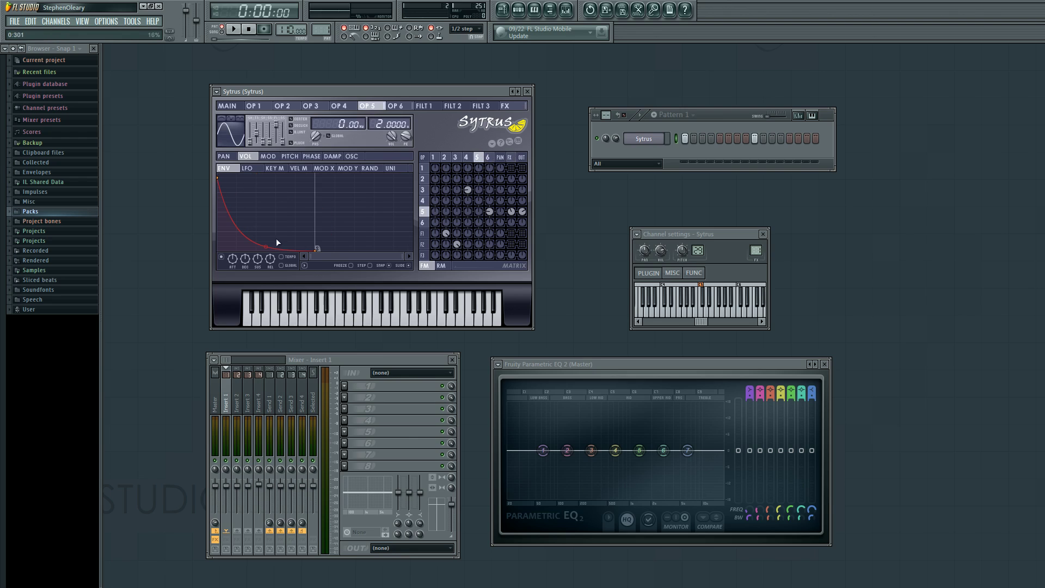
left_click(291, 156)
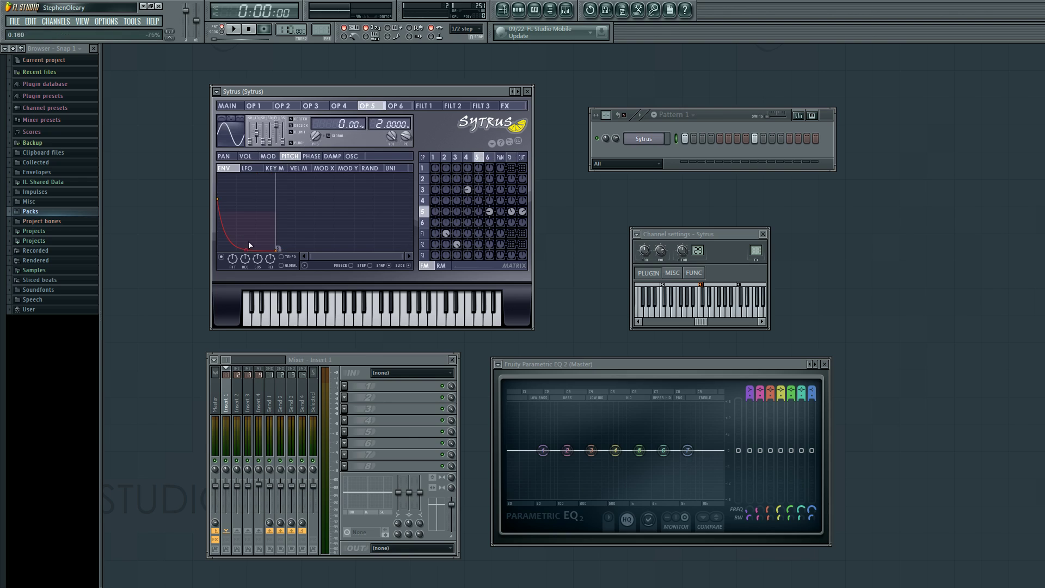
key("space")
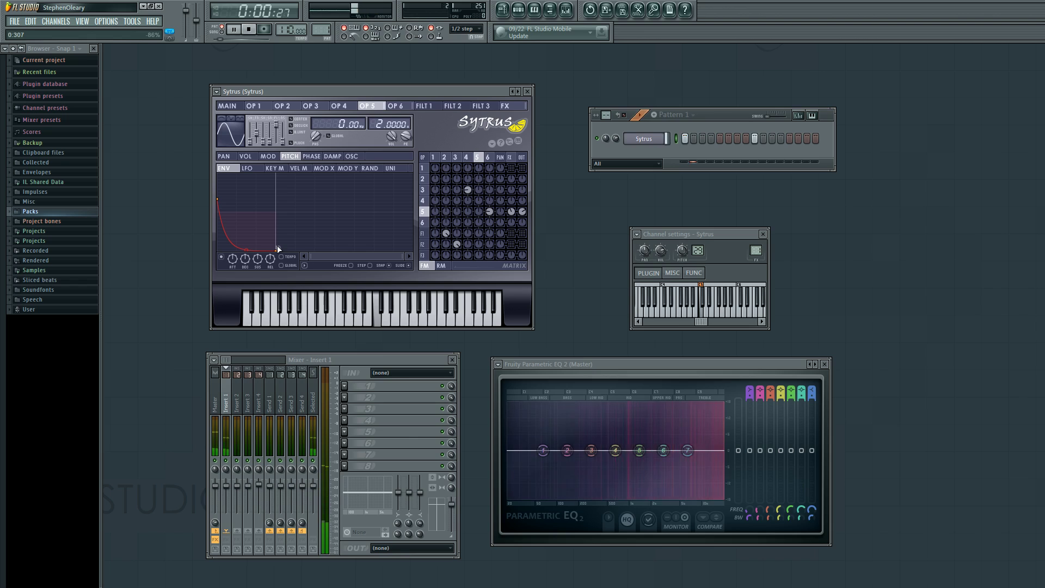
key("space")
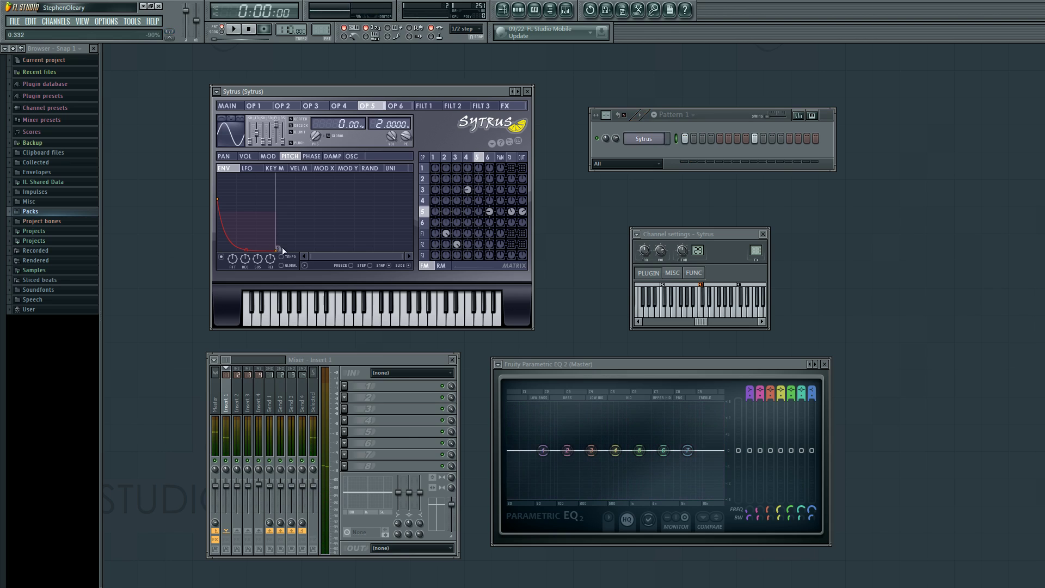
- Examine operator 6's oscillator harmonics and its modulation of operator 5 while playing the pattern
left_click(488, 158)
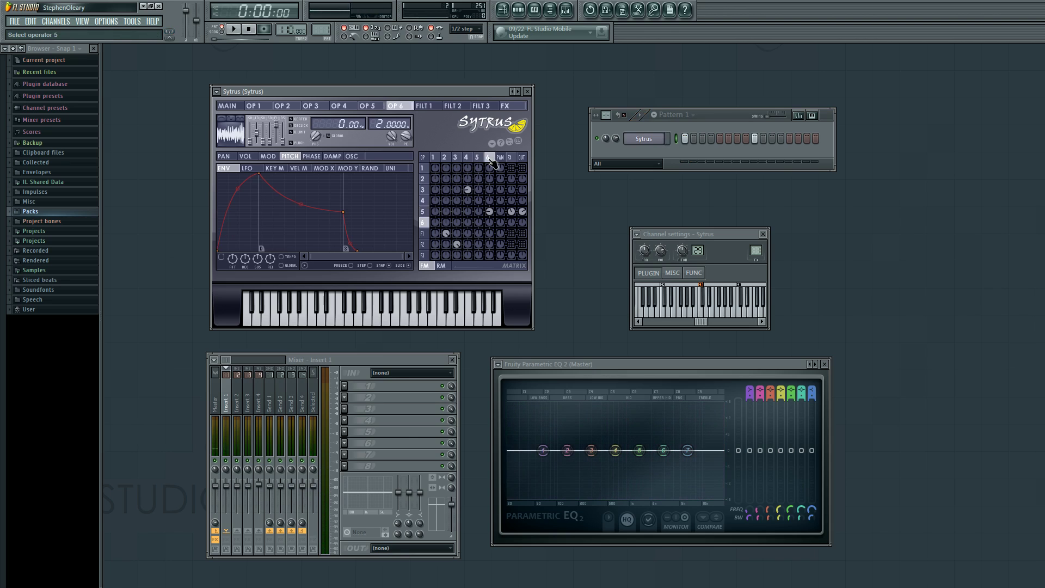
left_click(351, 157)
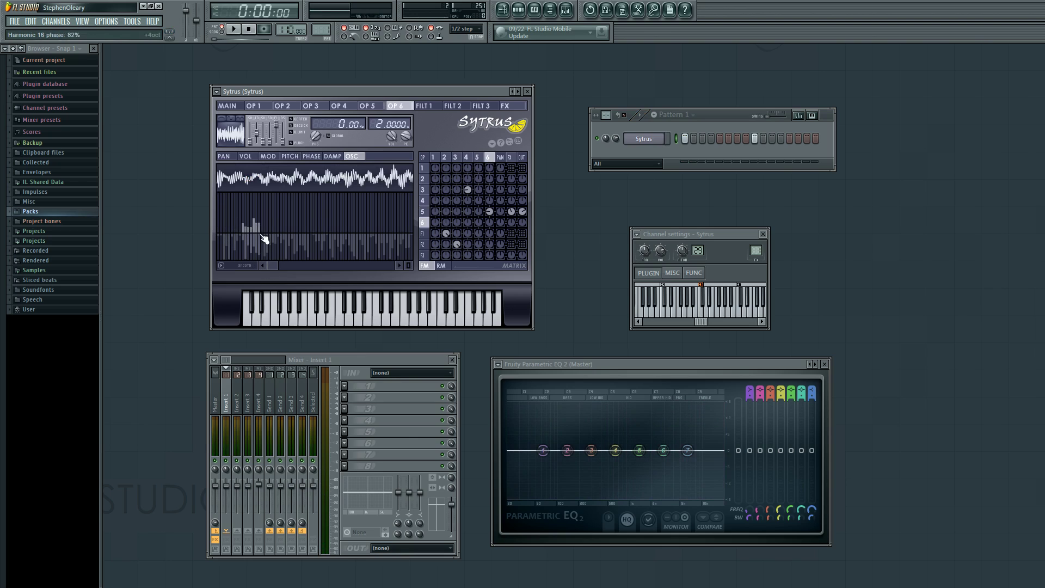
left_click_drag(272, 265, 250, 263)
key("space")
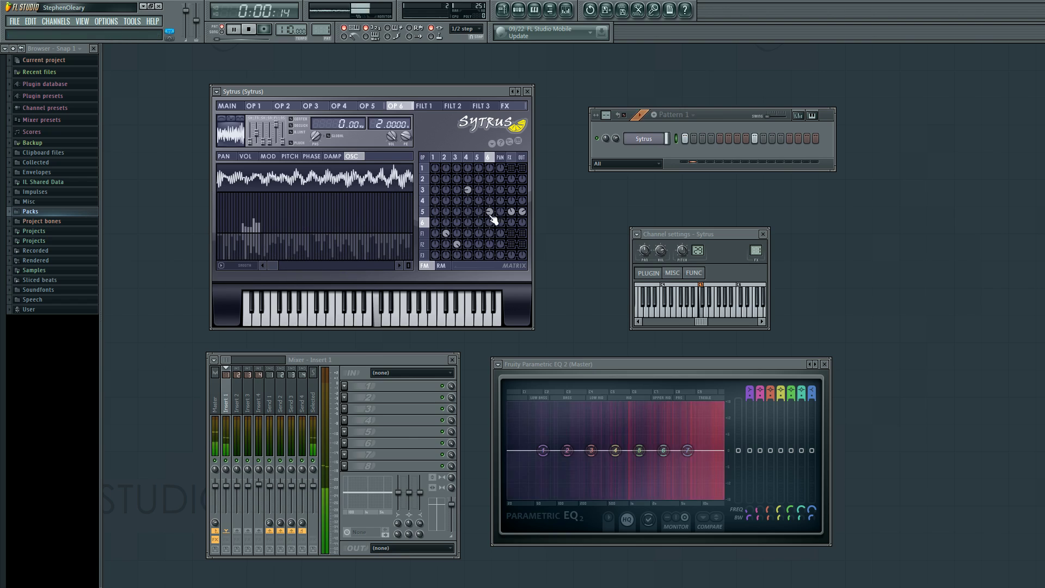
left_click_drag(490, 213, 490, 216)
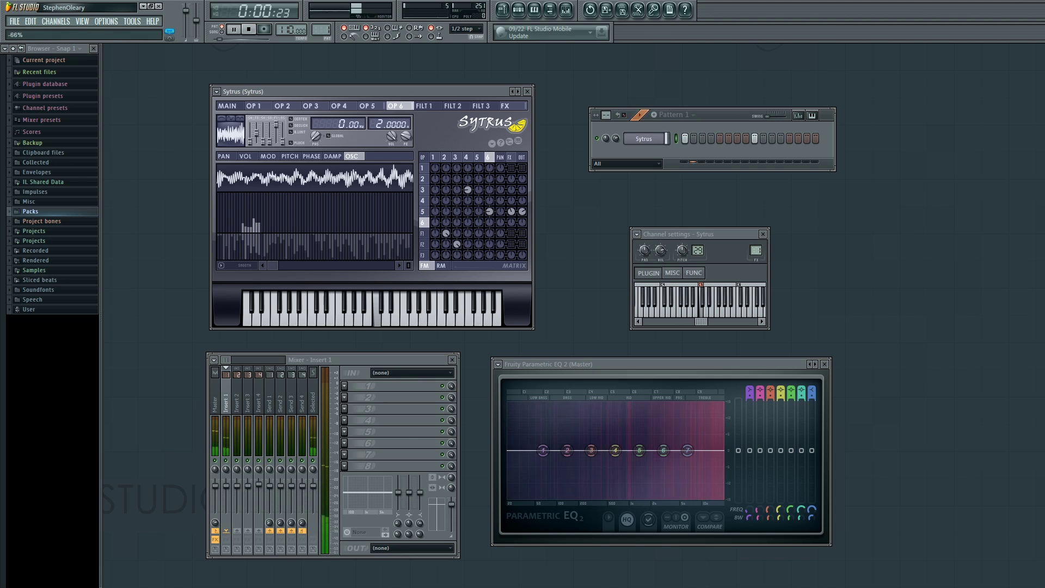
key("space")
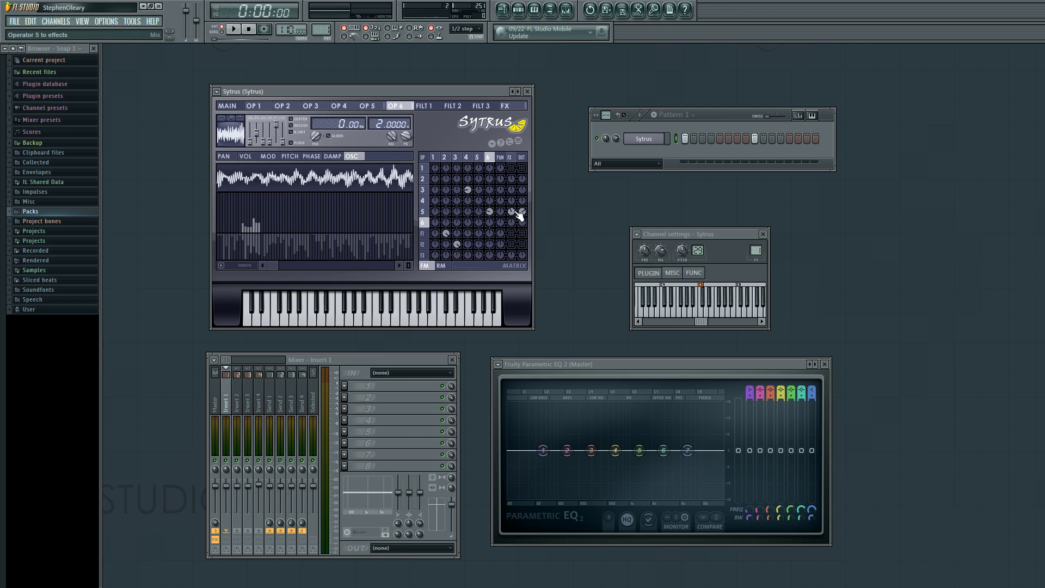
- Remove operator 5's effects and output sends, restore both sends for filter 2, and play its layer
right_click(513, 212)
right_click(522, 211)
left_click(511, 243)
left_click(523, 244)
key("space")
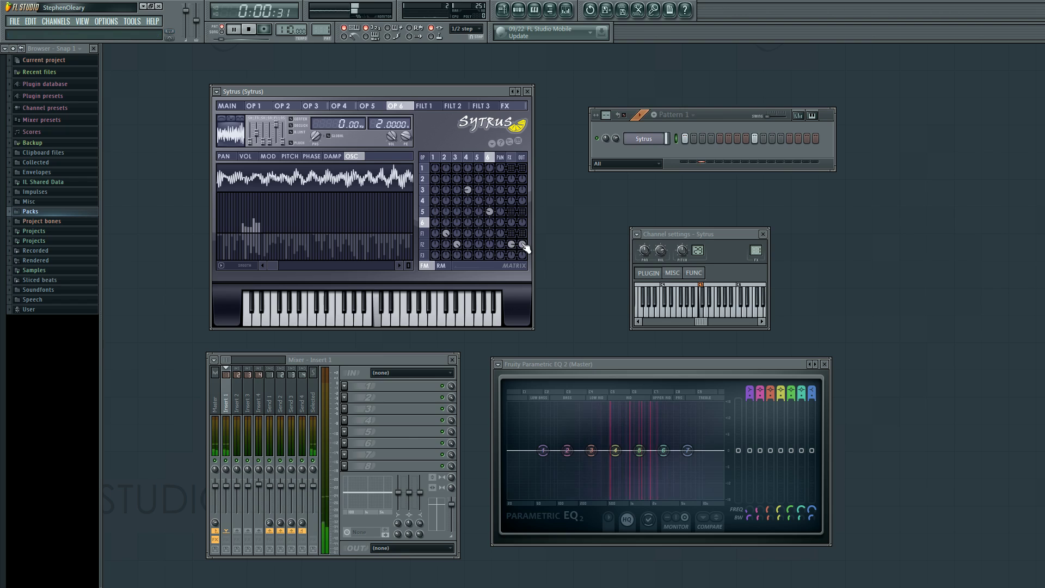
key("space")
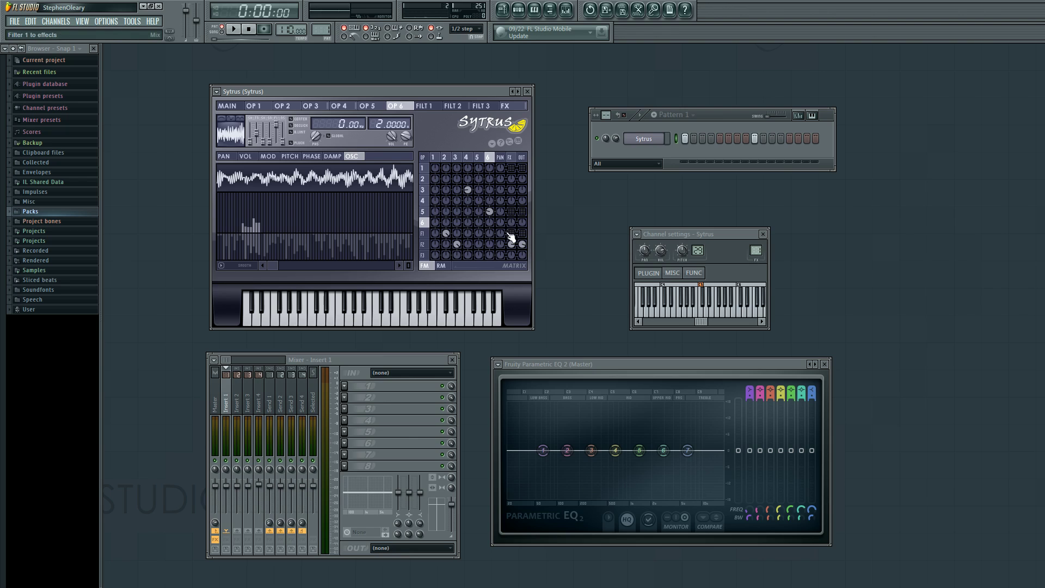
- Review the patch's main unison settings, and compare the oscillator frequency offsets and waveforms of operators 1, 3 and 4
left_click(227, 106)
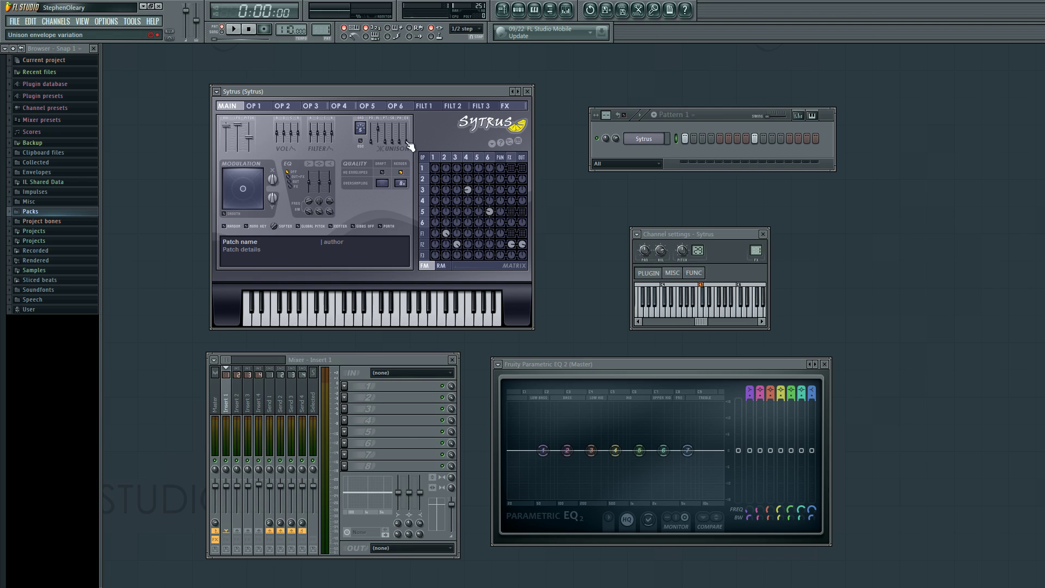
left_click(456, 158)
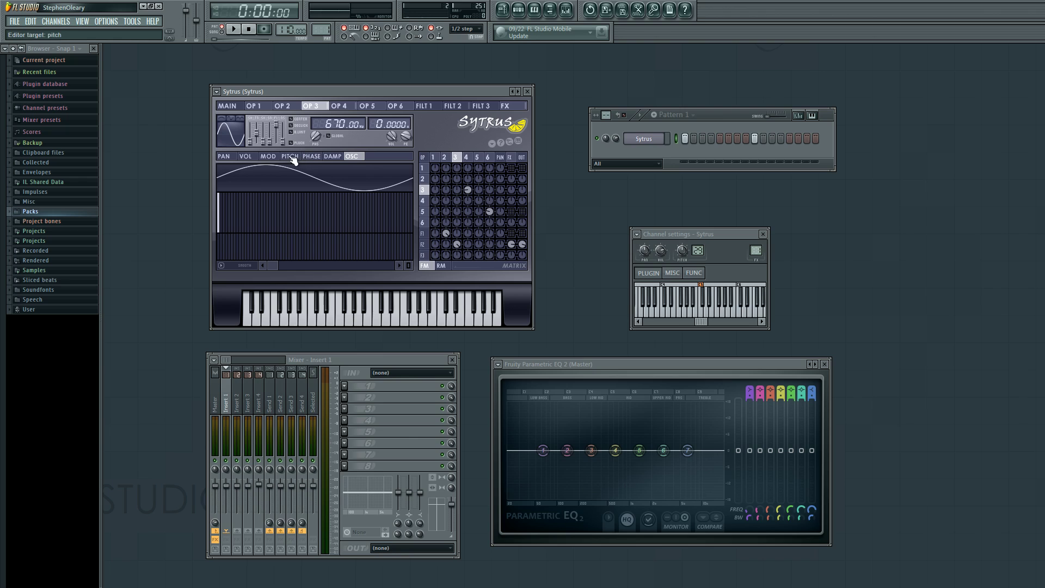
left_click(466, 158)
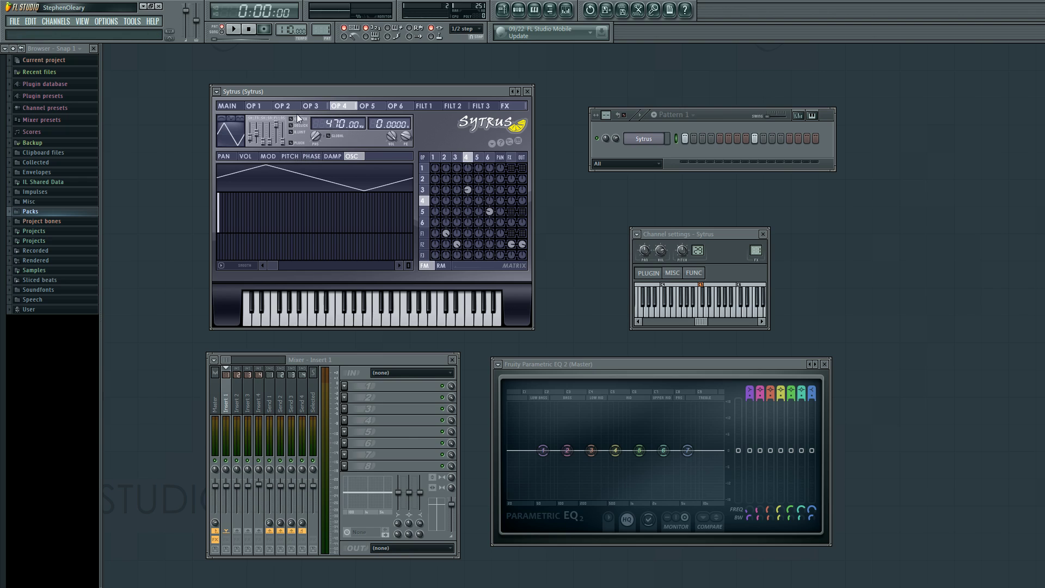
left_click(453, 156)
left_click(433, 158)
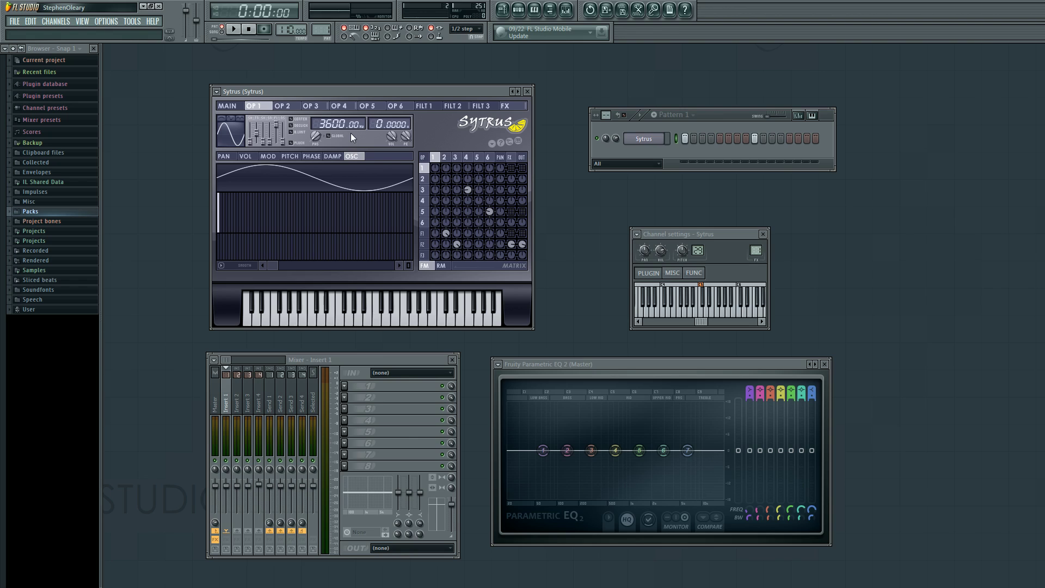
left_click(457, 157)
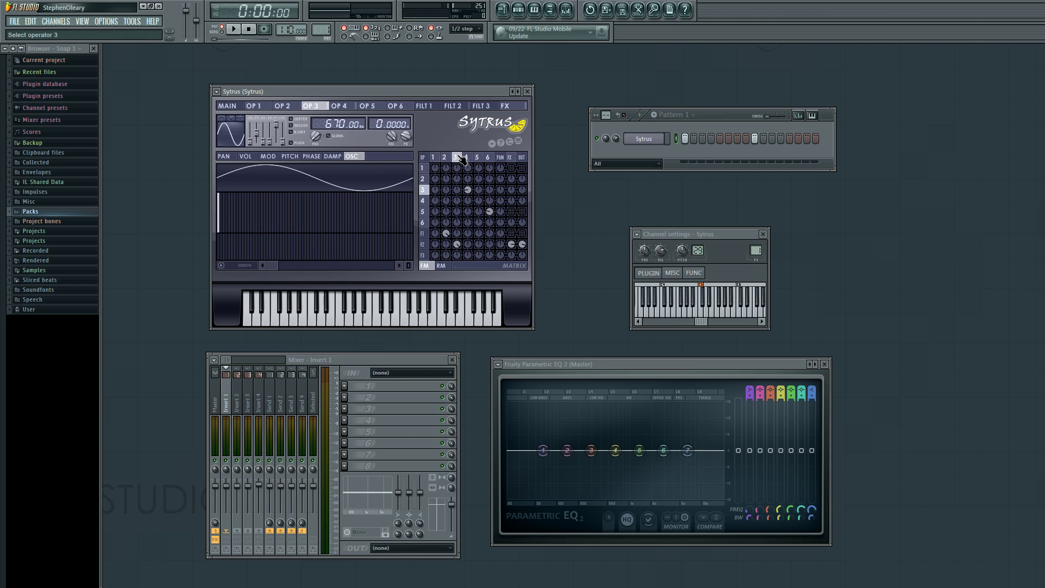
left_click(467, 158)
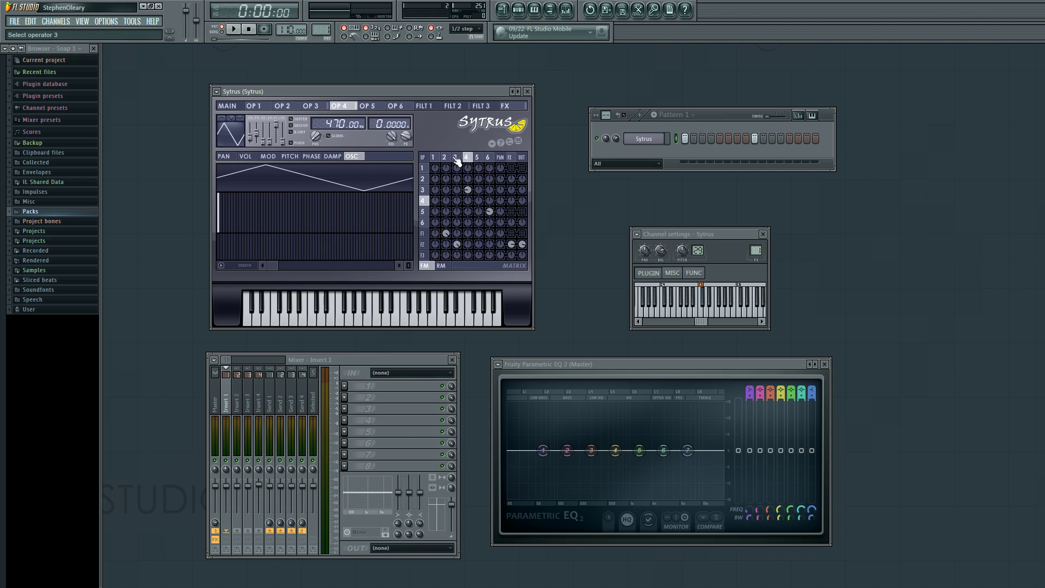
left_click(458, 158)
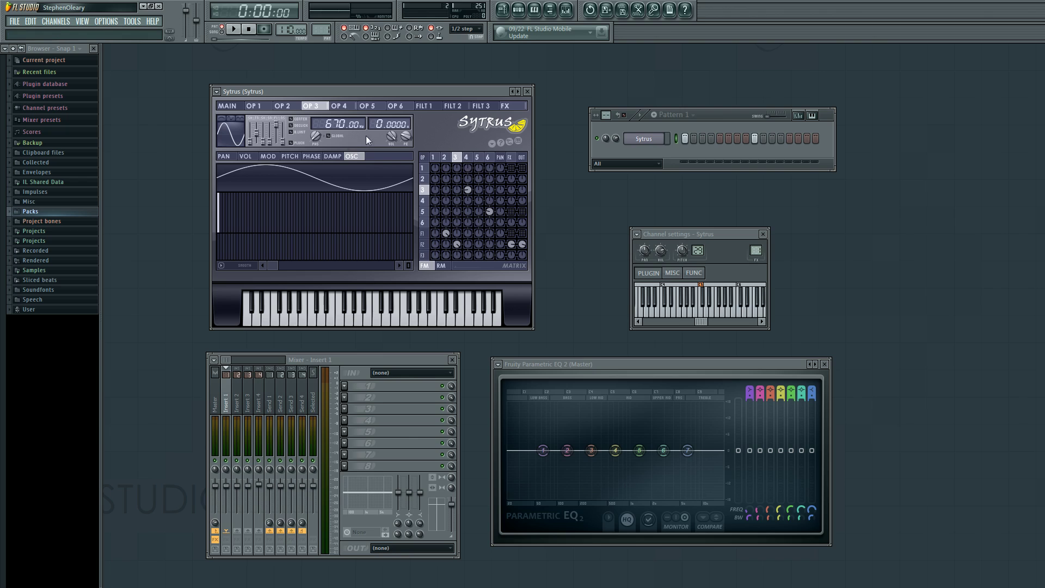
- Examine operator 3's pitch and volume envelopes, and compare its volume and pitch unison mappings
left_click(290, 157)
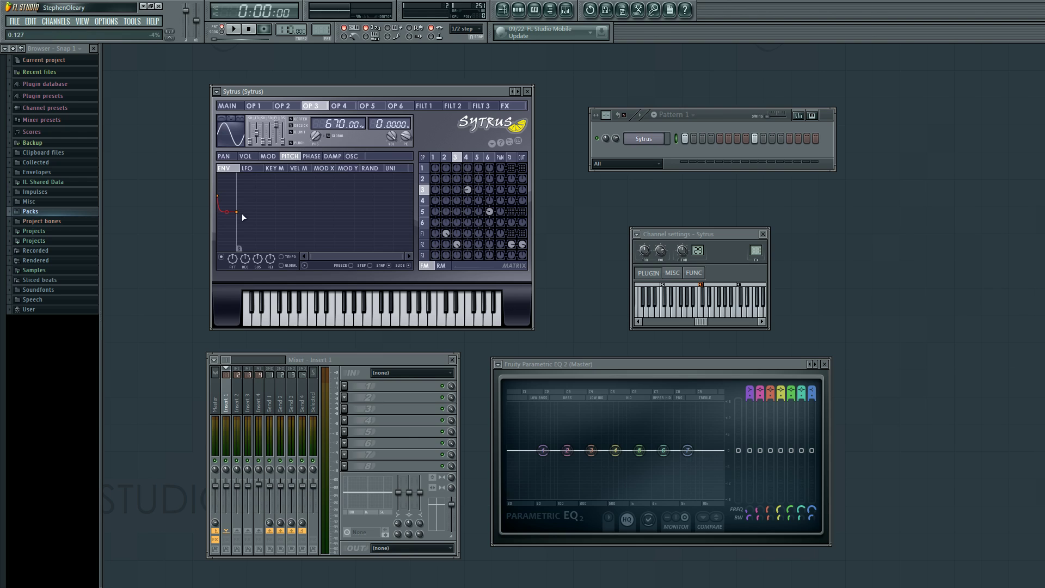
left_click(246, 156)
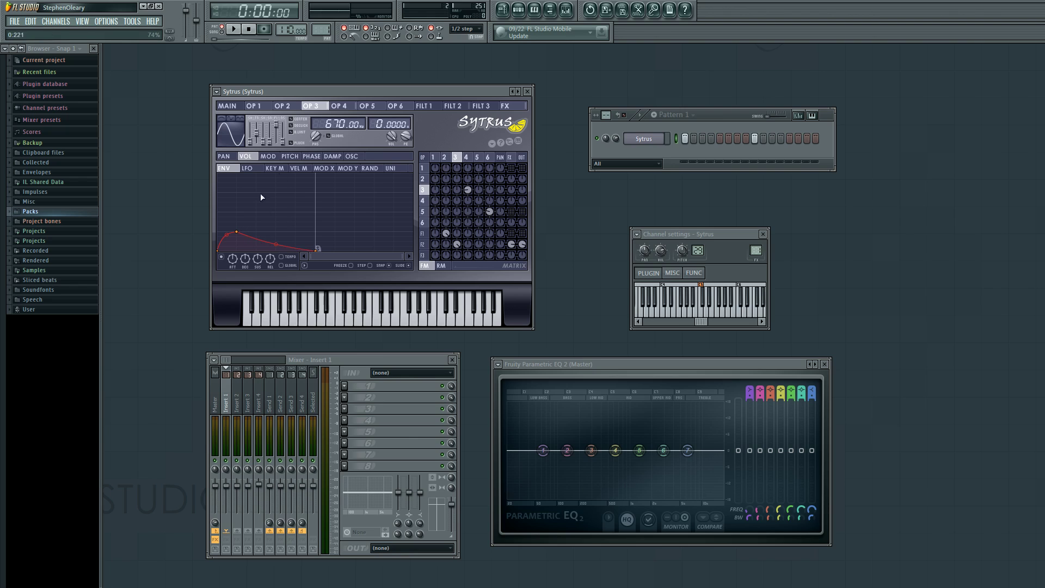
left_click(403, 169)
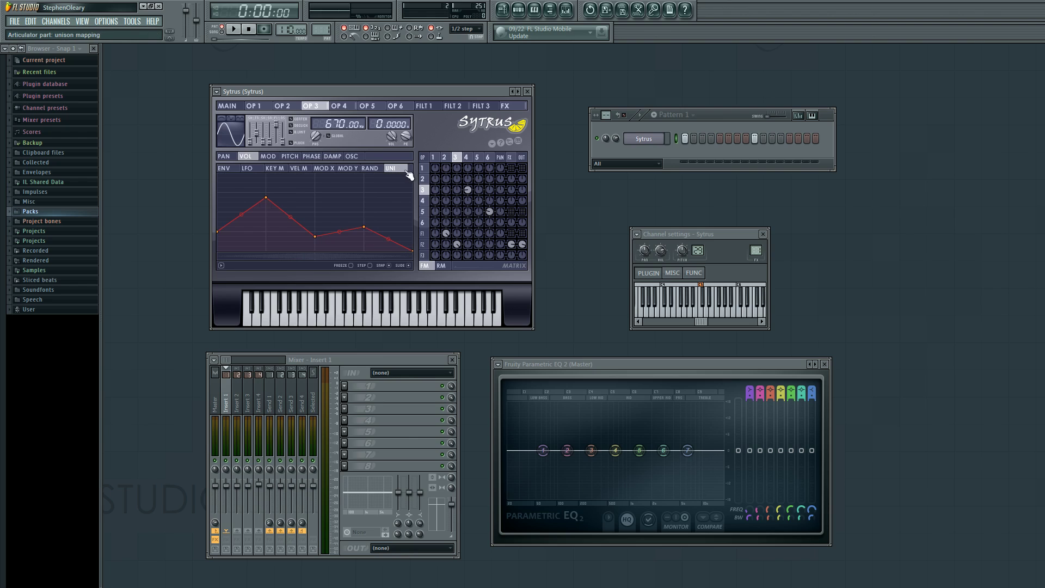
left_click(294, 160)
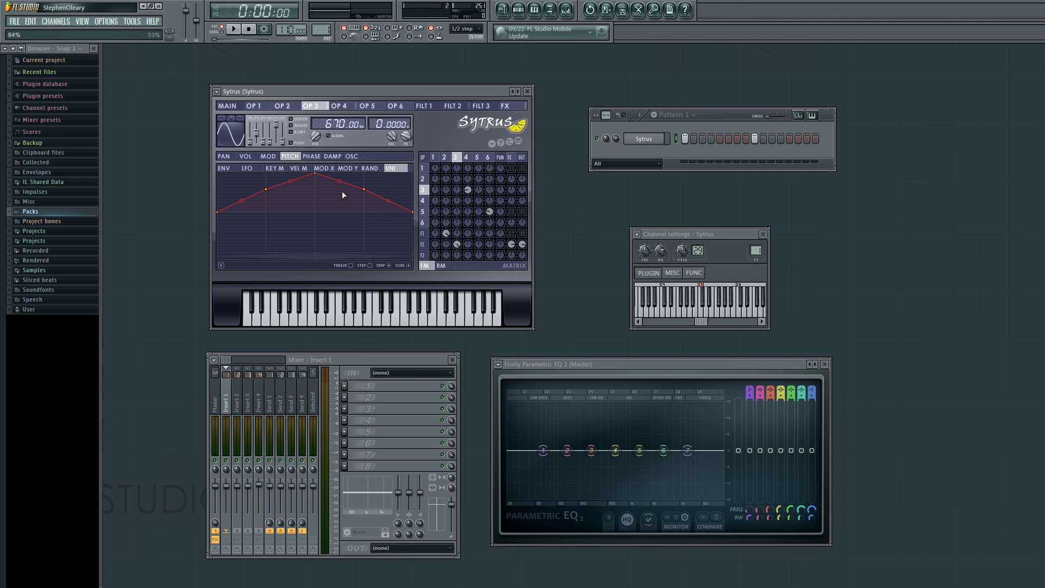
left_click(246, 156)
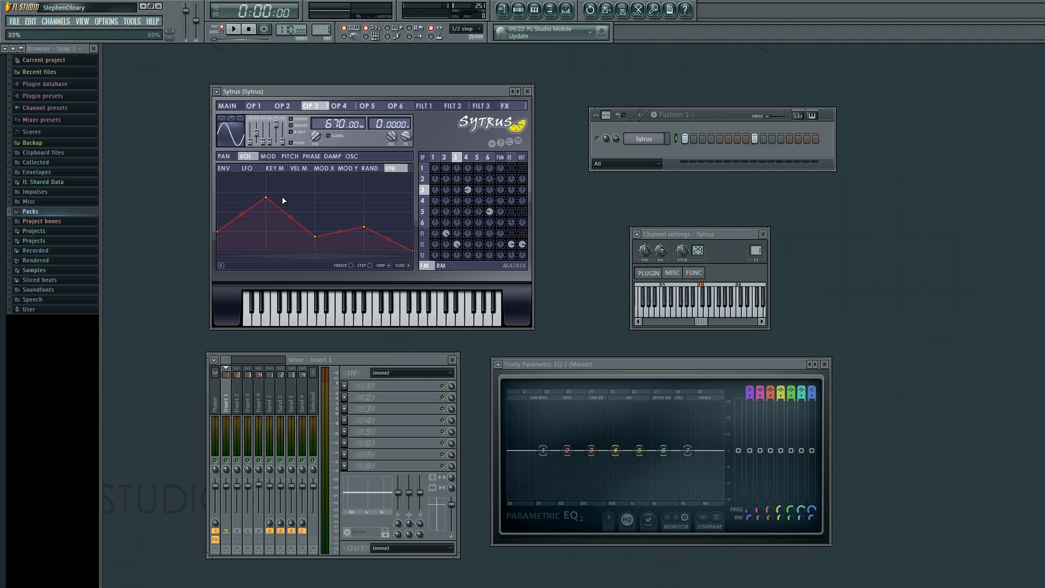
left_click(290, 156)
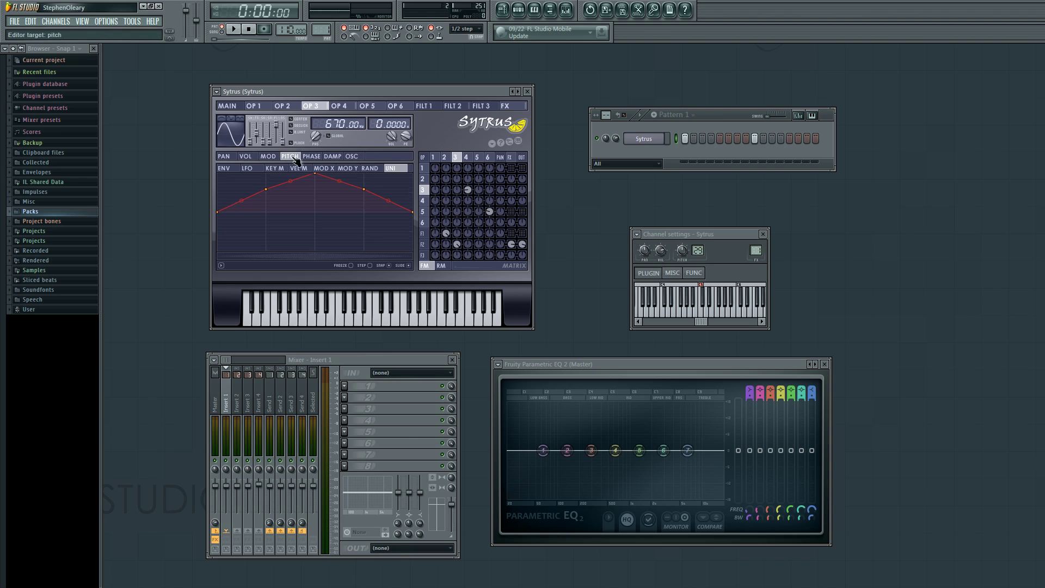
left_click(246, 156)
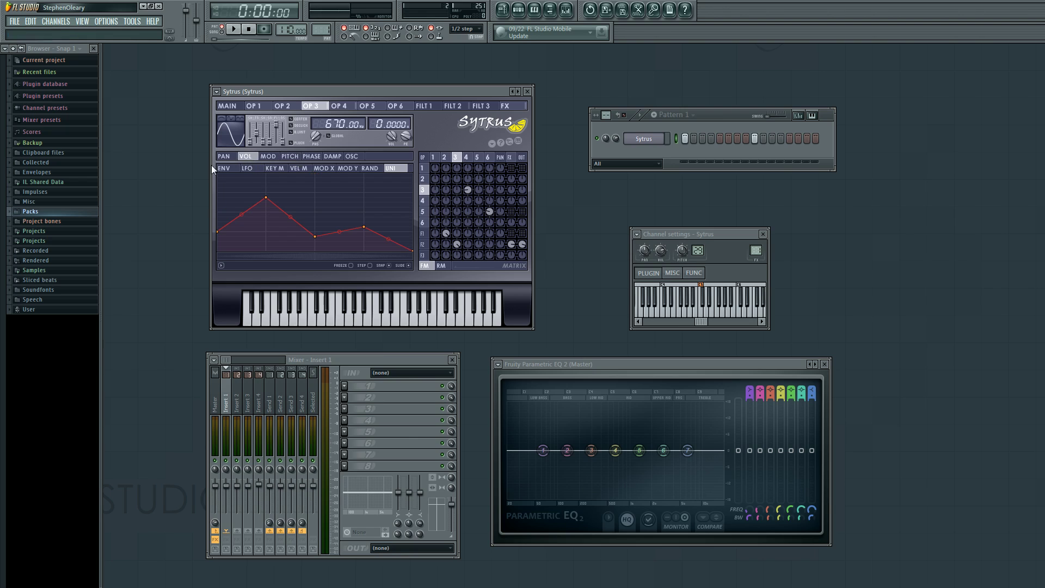
- Review operator 3's pitch and modulation envelopes, and display operator 4's modulation envelope
left_click(290, 156)
left_click(224, 168)
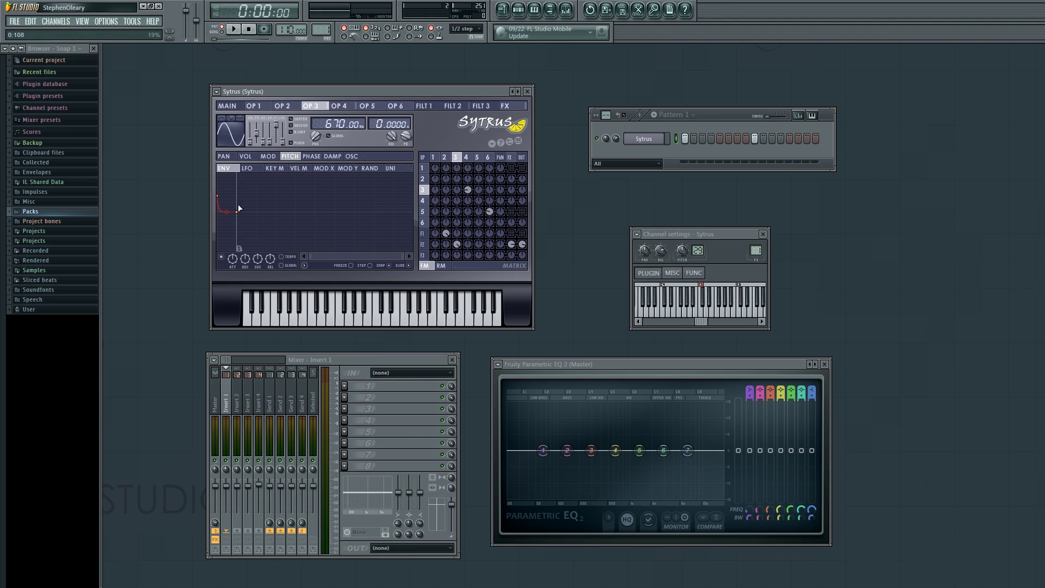
left_click(267, 157)
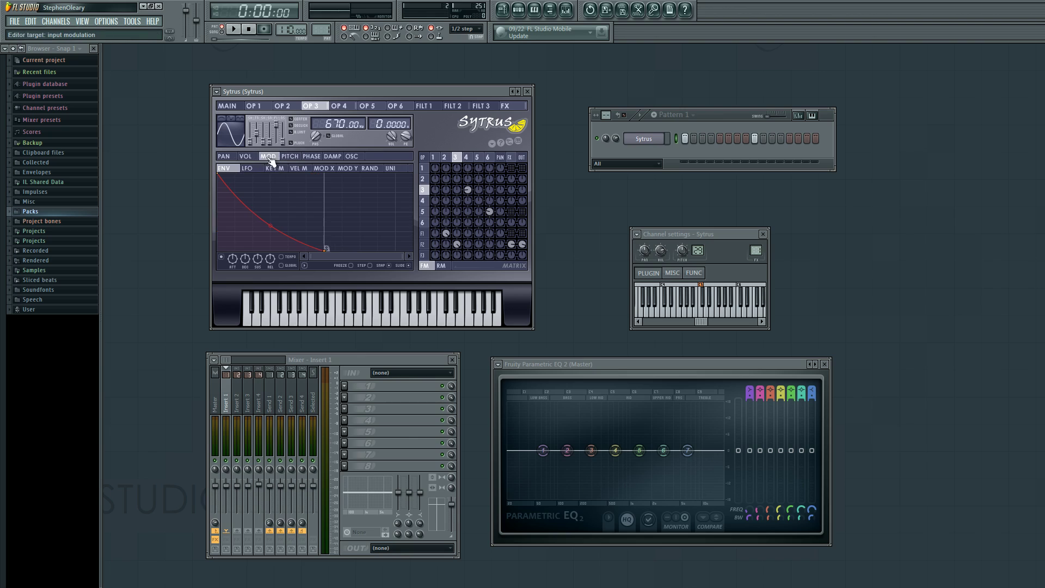
left_click(468, 157)
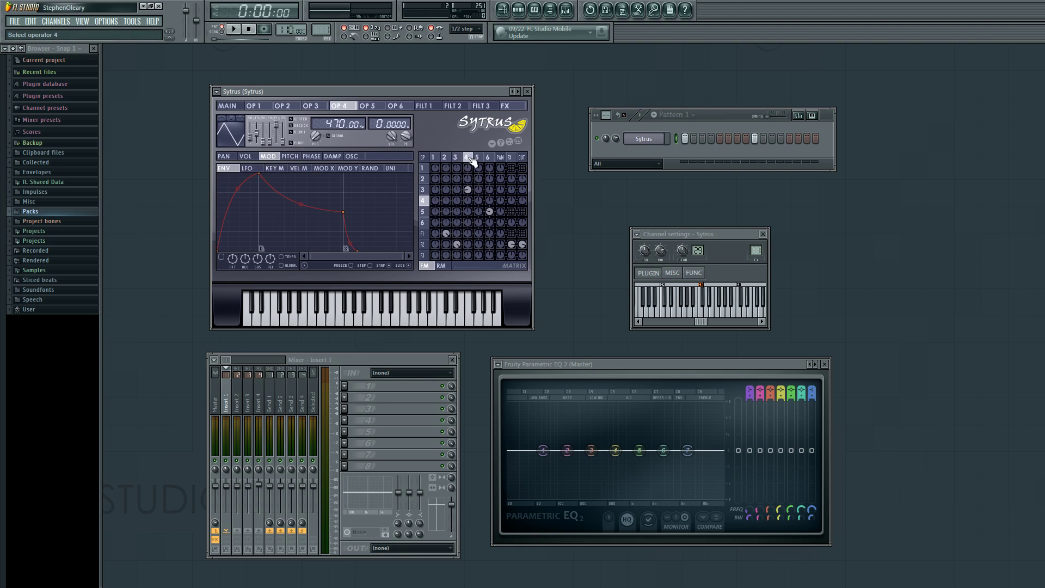
- Flatten operator 4's pitch envelope to its centre level during playback of the layer
left_click(313, 157)
left_click(290, 156)
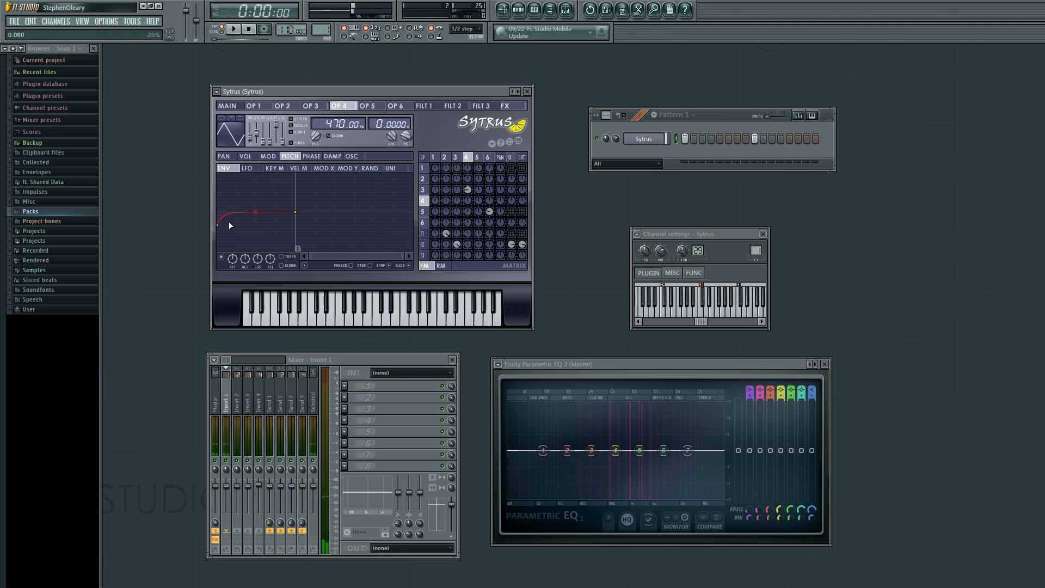
key("space")
left_click_drag(220, 226, 221, 252)
mouse_move(256, 212)
left_mouse_down()
mouse_move(256, 247)
mouse_move(256, 217)
left_mouse_up()
left_click_drag(215, 250, 229, 216)
key("space")
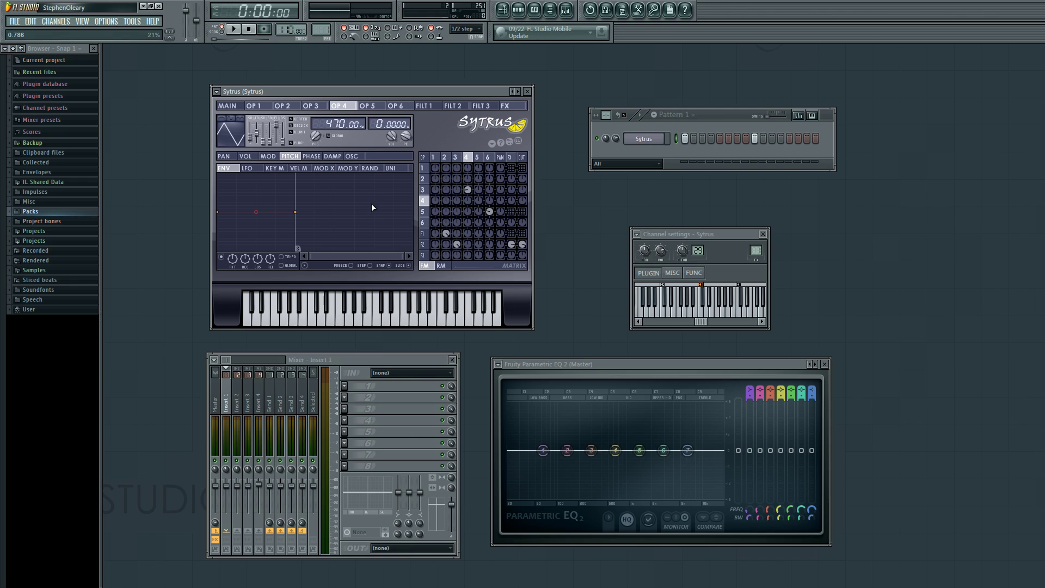
- Play the layer with operator 3's frequency offset and pitch envelope displayed
left_click(457, 158)
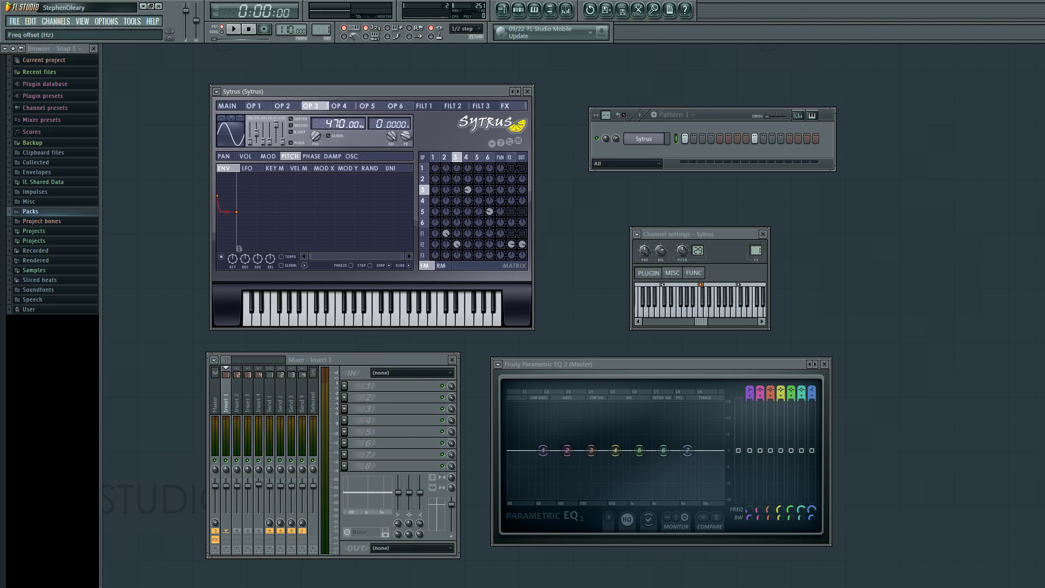
key("space")
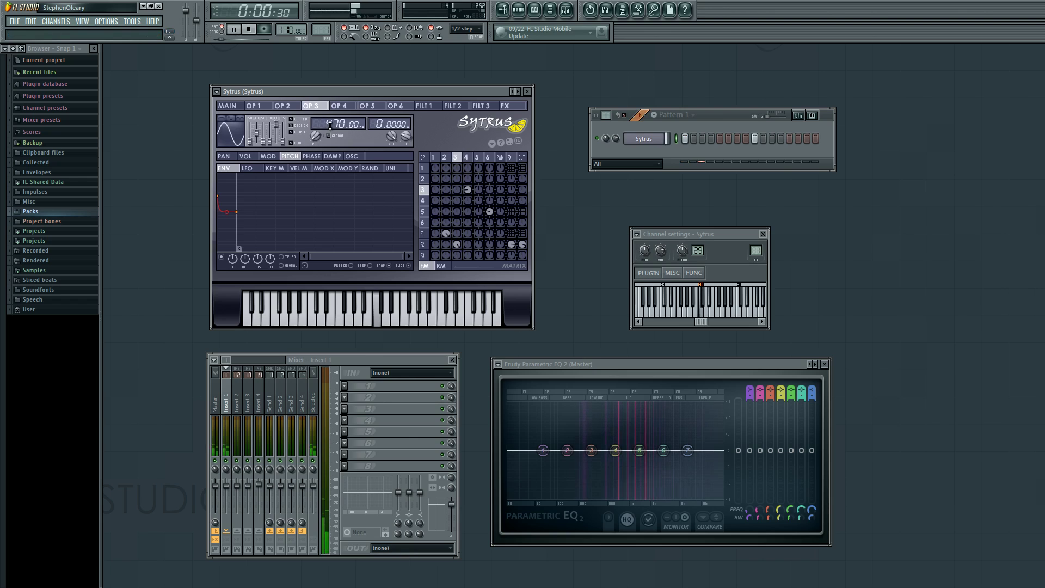
key("space")
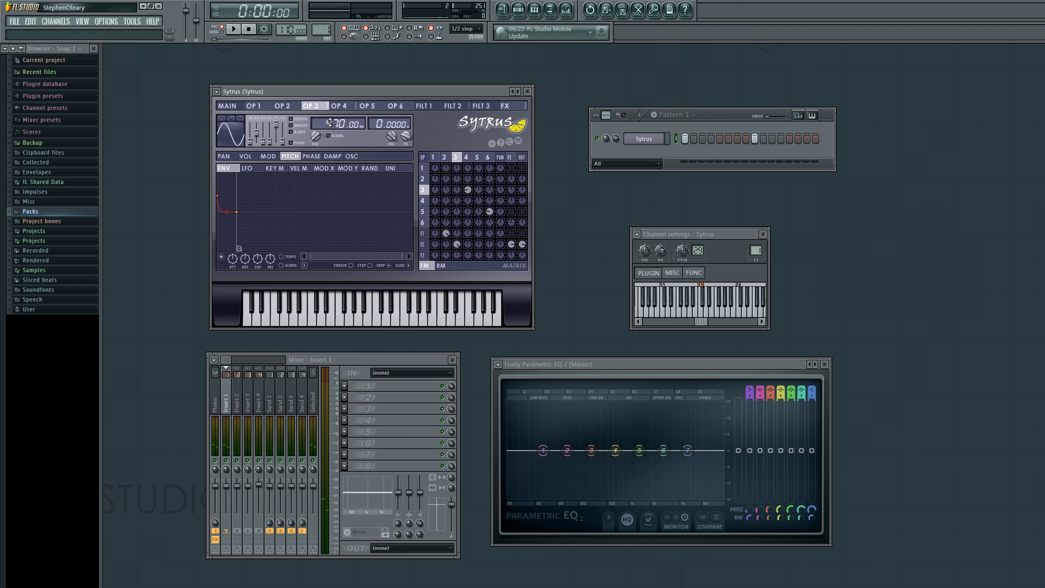
- Lower the start point of operator 4's pitch envelope for a rising pitch, and play the layer with operator 3 shown again
left_click(466, 158)
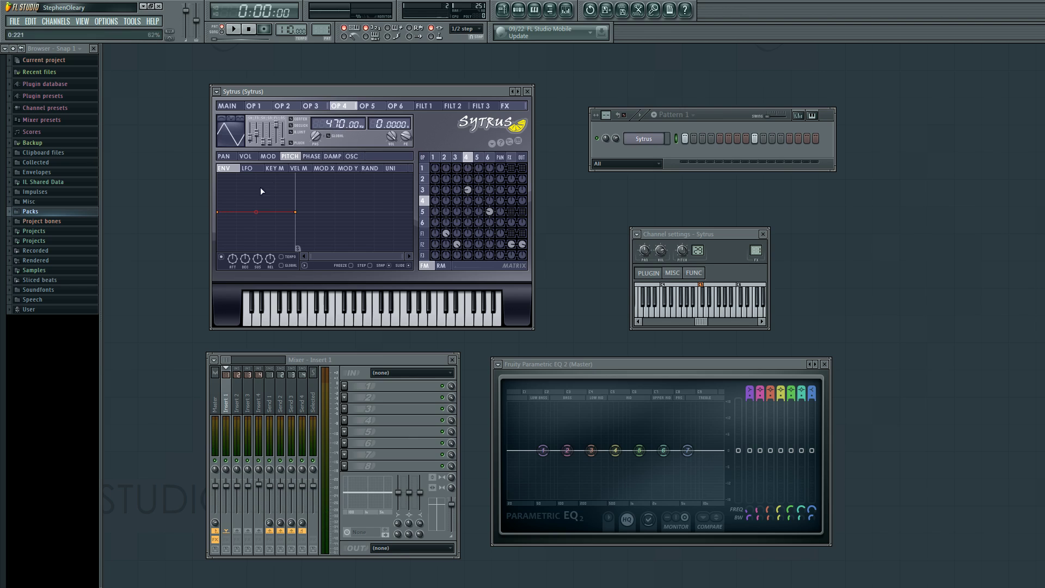
key("space")
left_click_drag(225, 212, 221, 230)
key("space")
left_click(456, 158)
key("space")
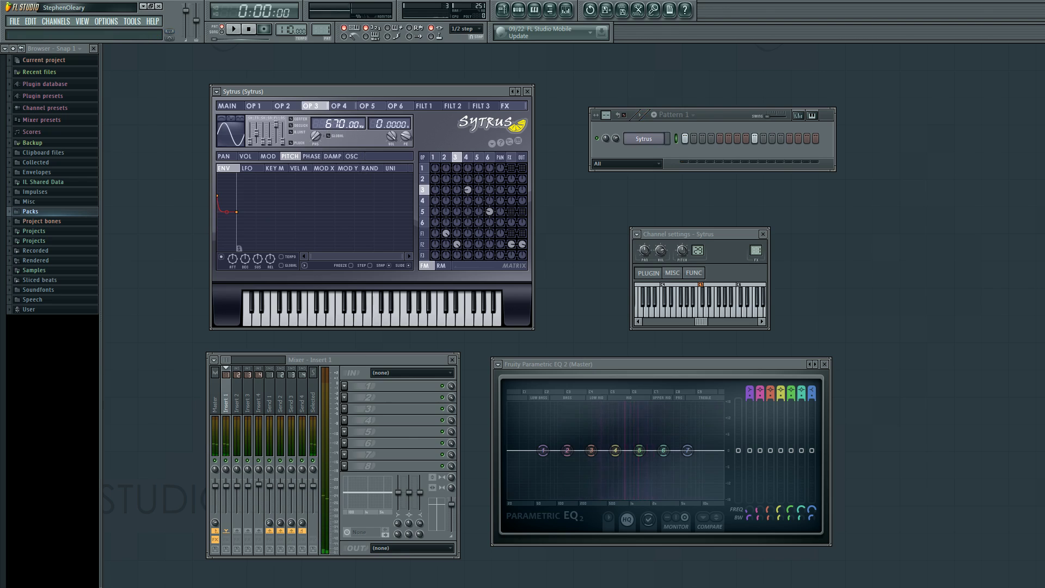
key("space")
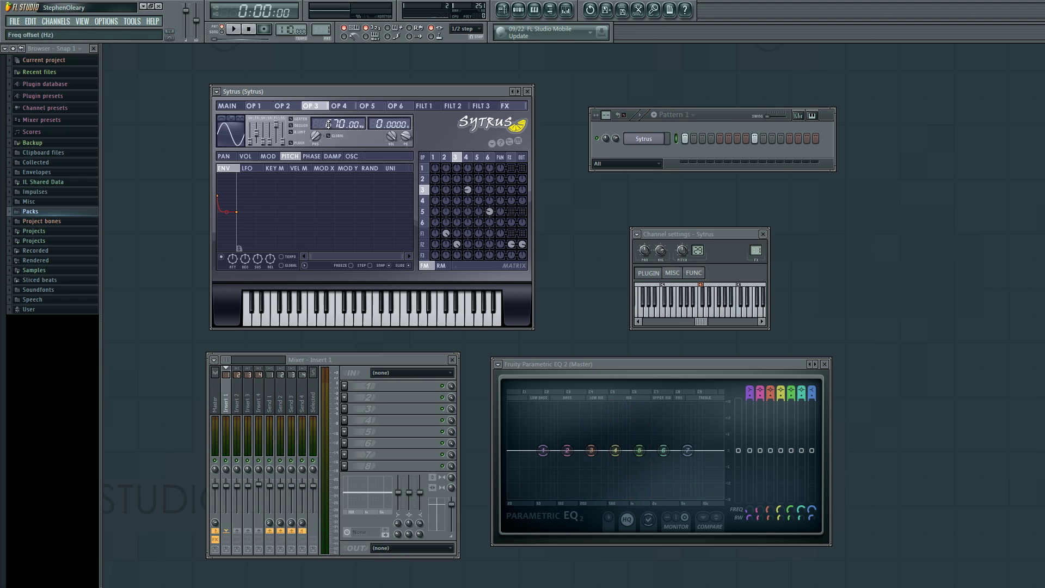
- Compare the pitch envelopes of operators 3 and 4, and steepen operator 4's initial pitch rise
left_click(466, 157)
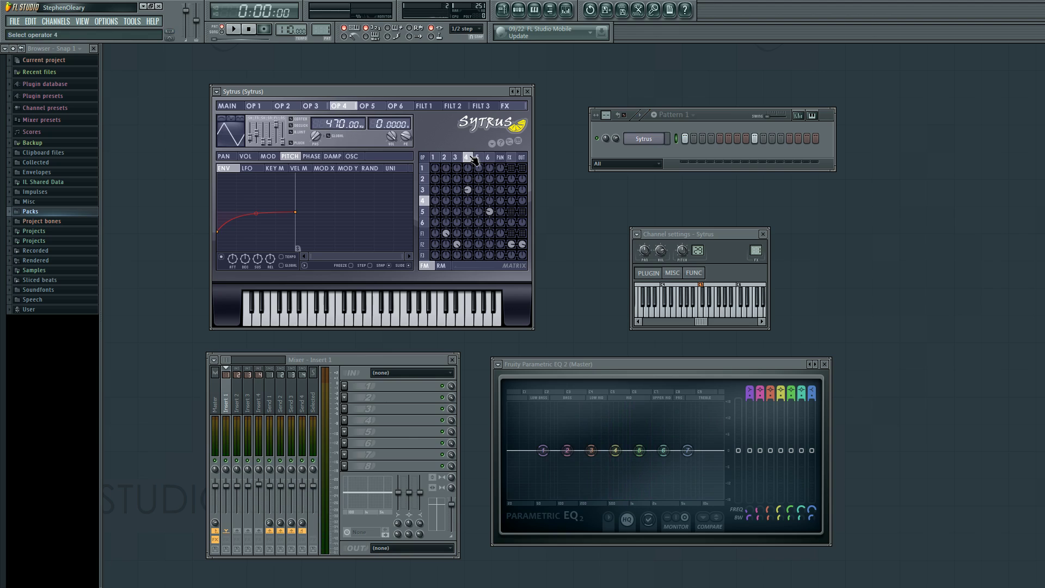
left_click(461, 158)
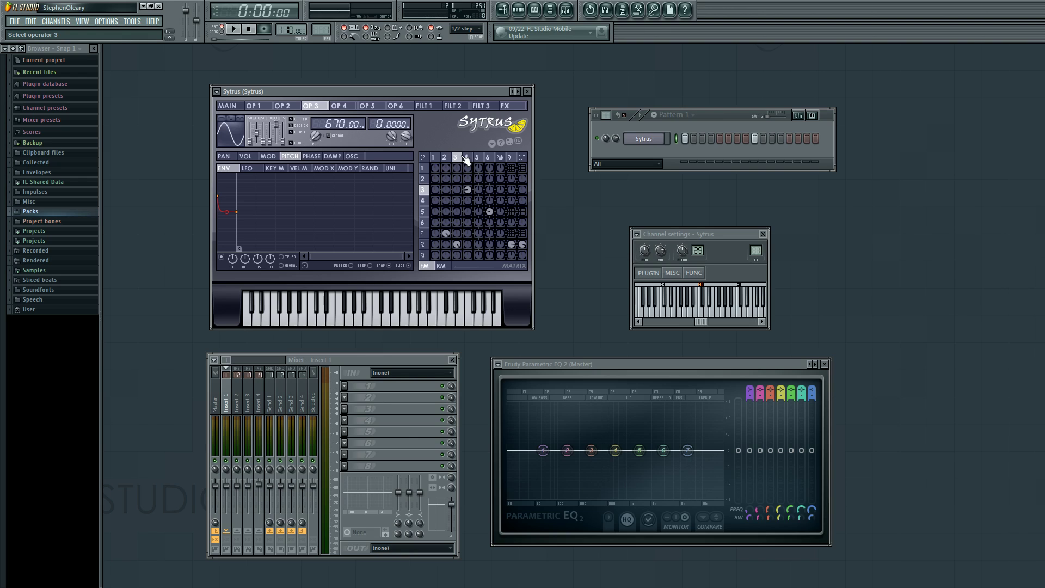
left_click(465, 158)
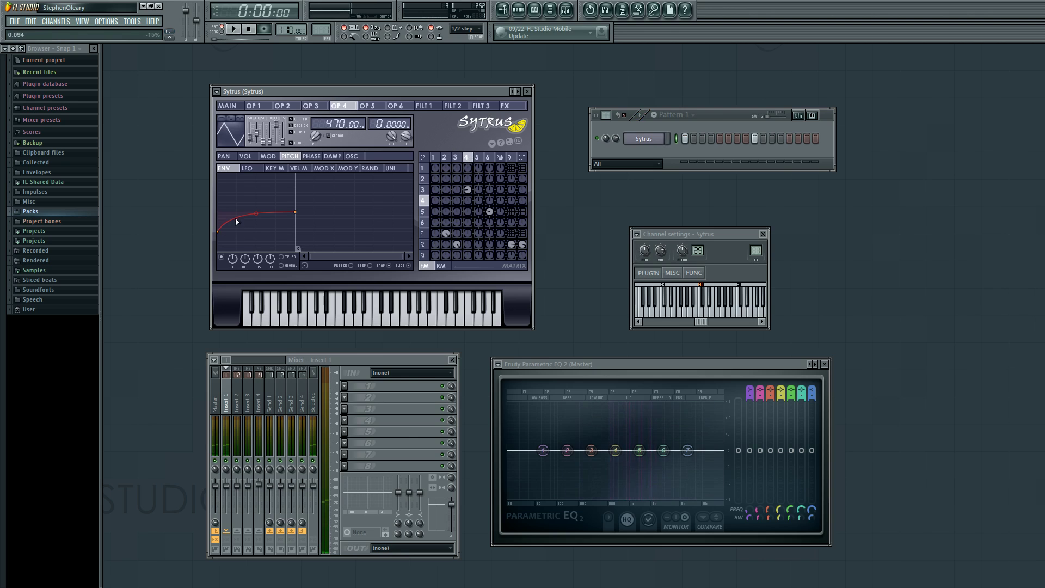
left_click_drag(256, 212, 256, 196)
- Restore the effects and output sends for filter 1, operator 5 and operator 1, and play the combined patch
key("space")
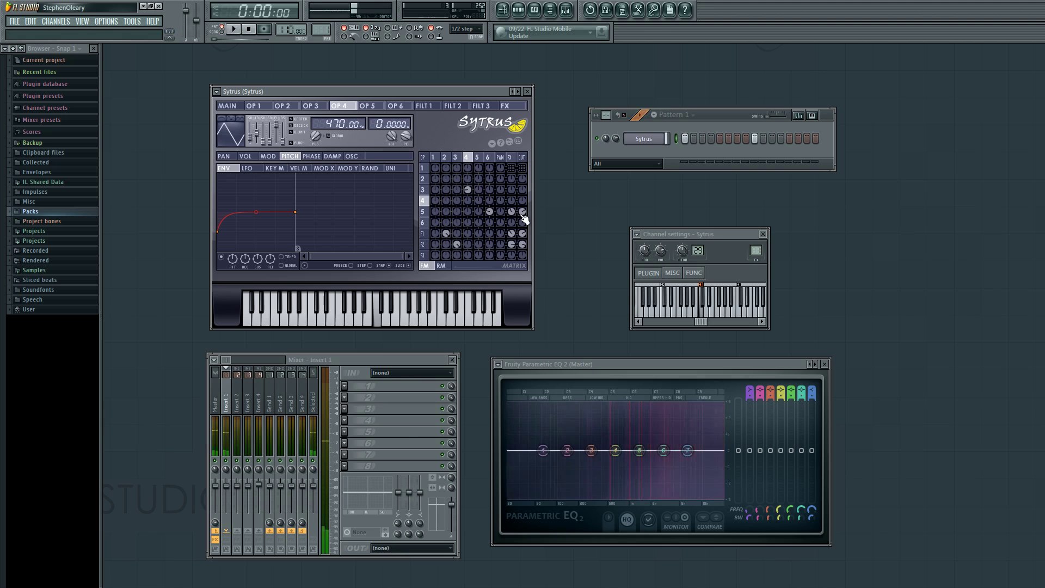
key("space")
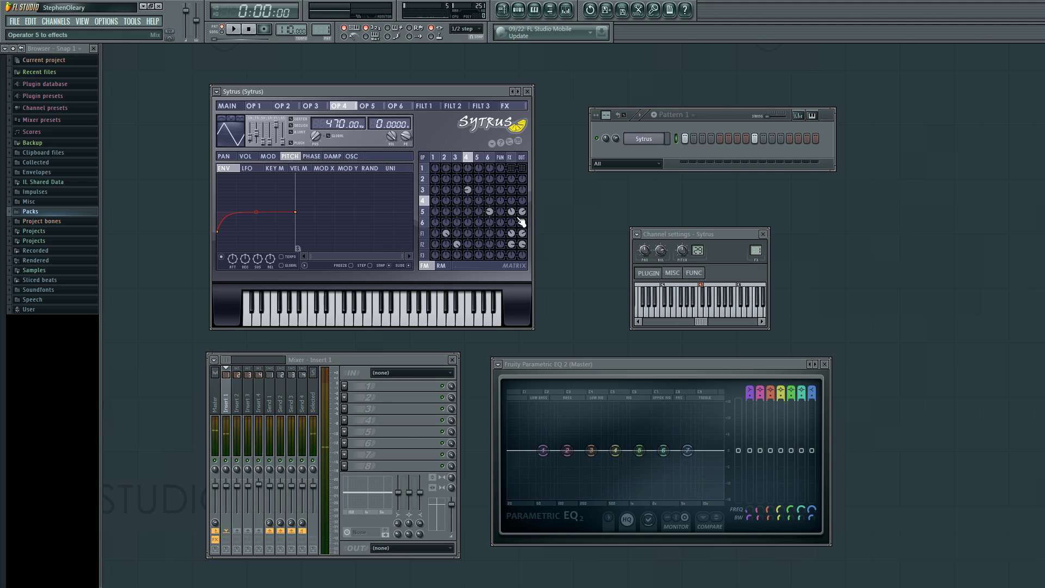
key("space")
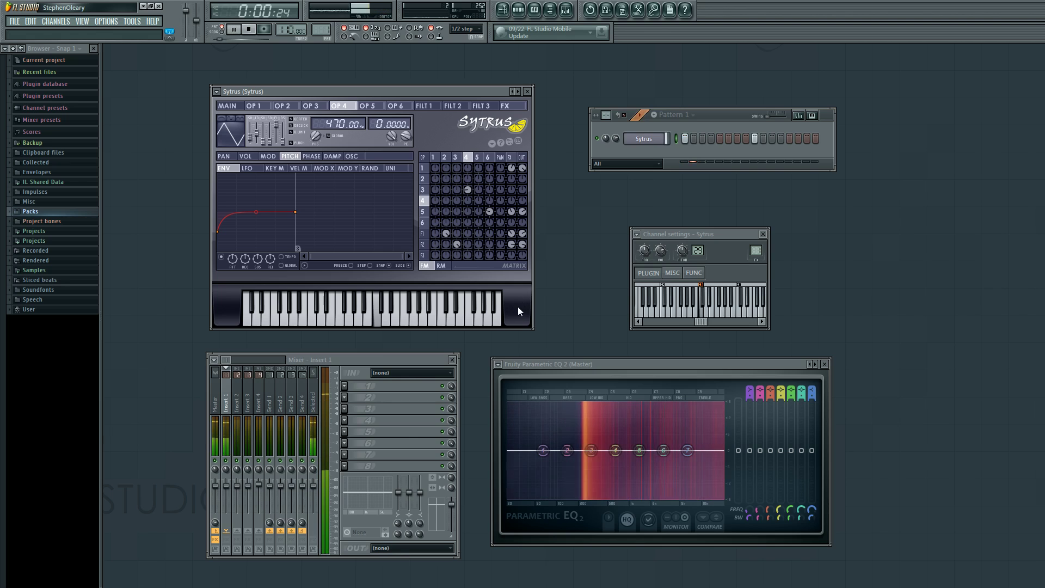
key("space")
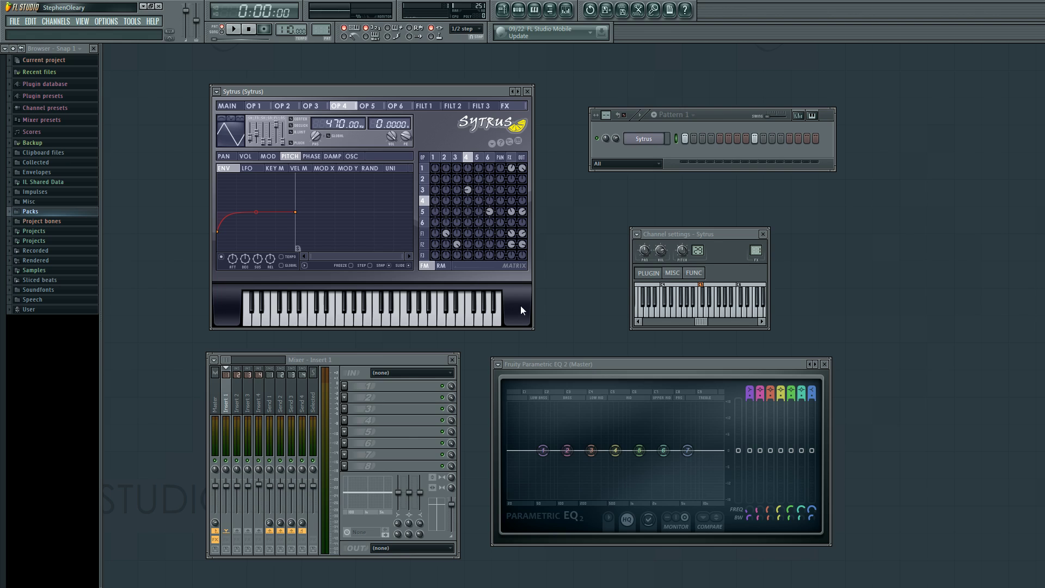
- Play the full patch several times and examine its spectrum in the master Parametric EQ 2
key("space")
key("space")
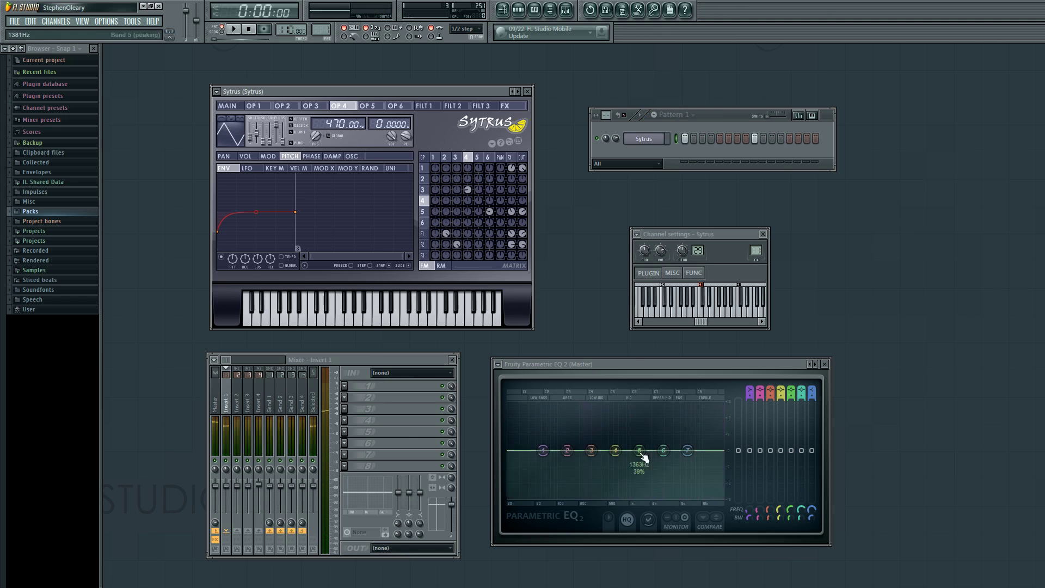
left_click_drag(632, 364, 633, 362)
key("space")
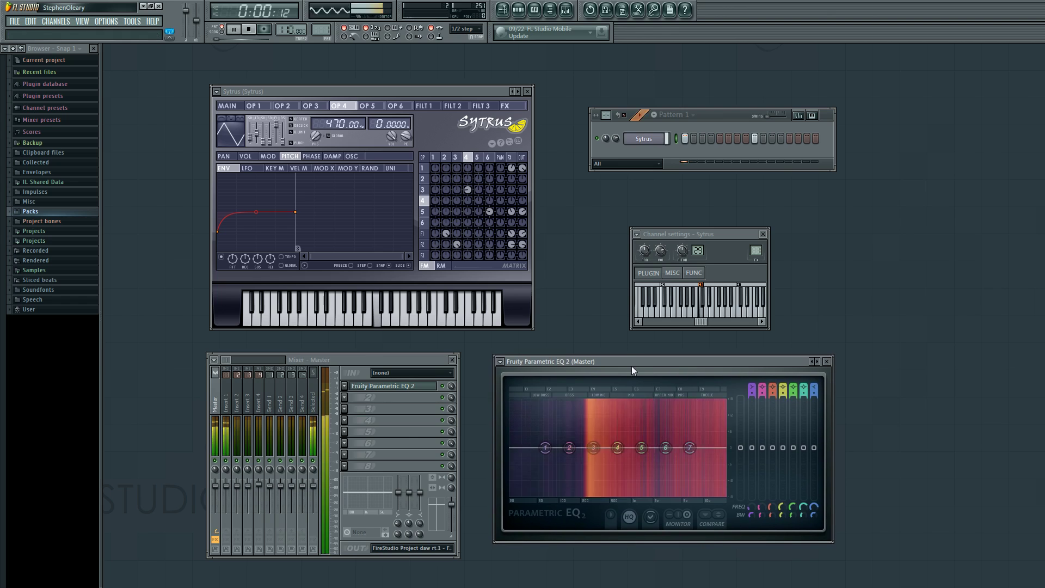
key("space")
key("space")
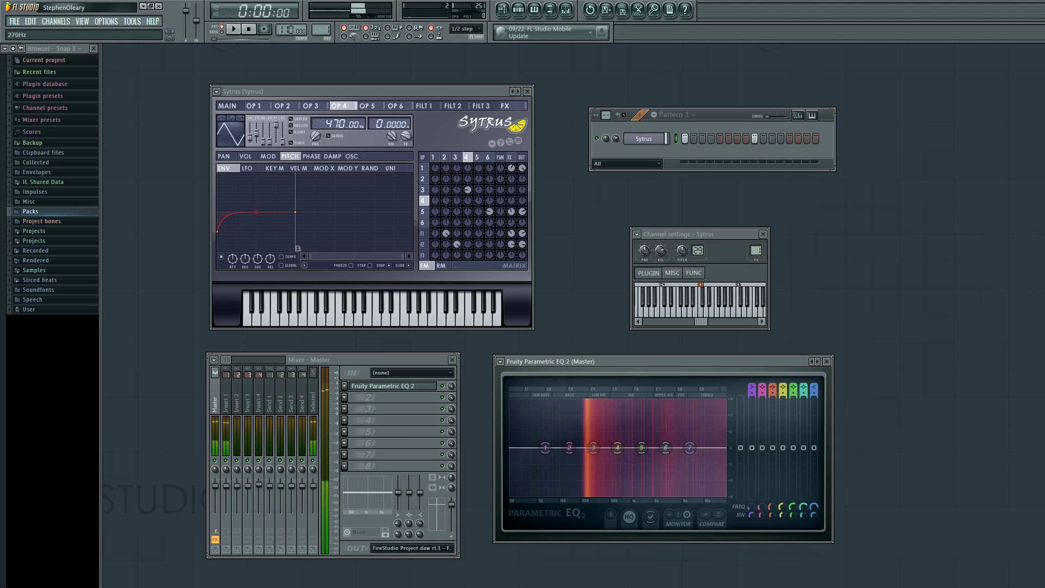
key("space")
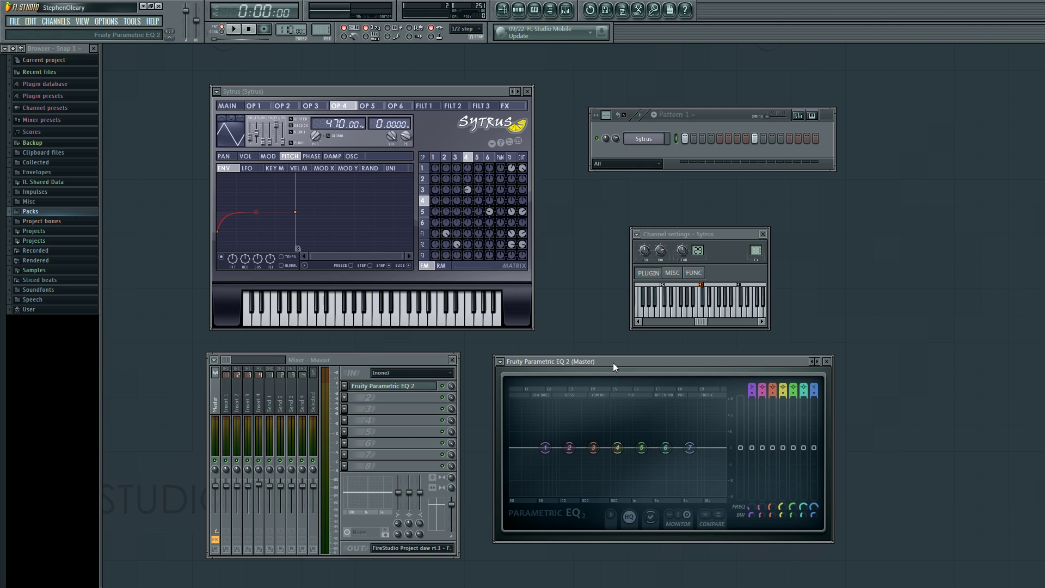
left_click_drag(613, 361, 638, 364)
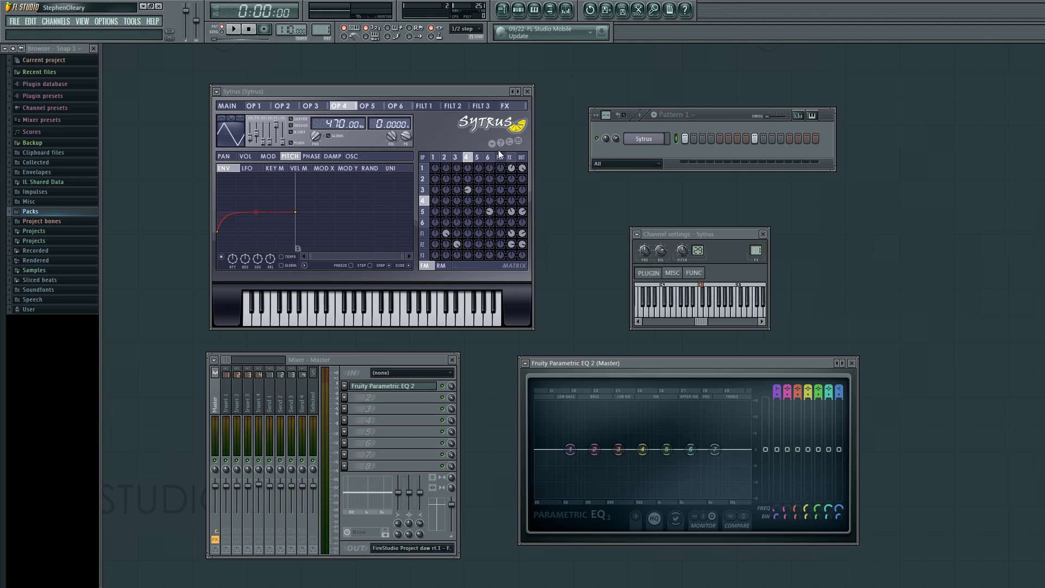
left_click_drag(643, 363, 638, 360)
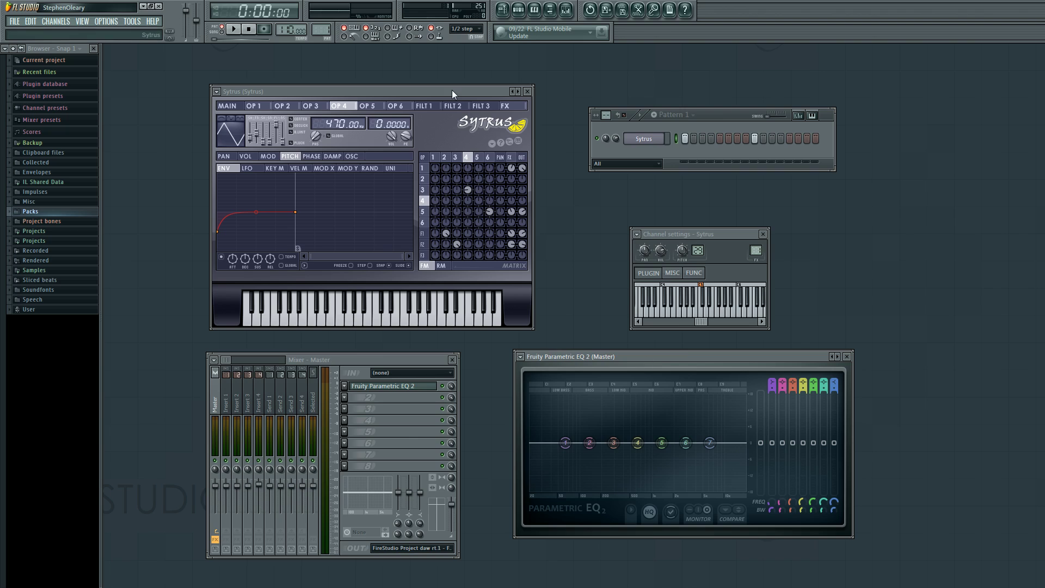
left_click_drag(452, 89, 455, 87)
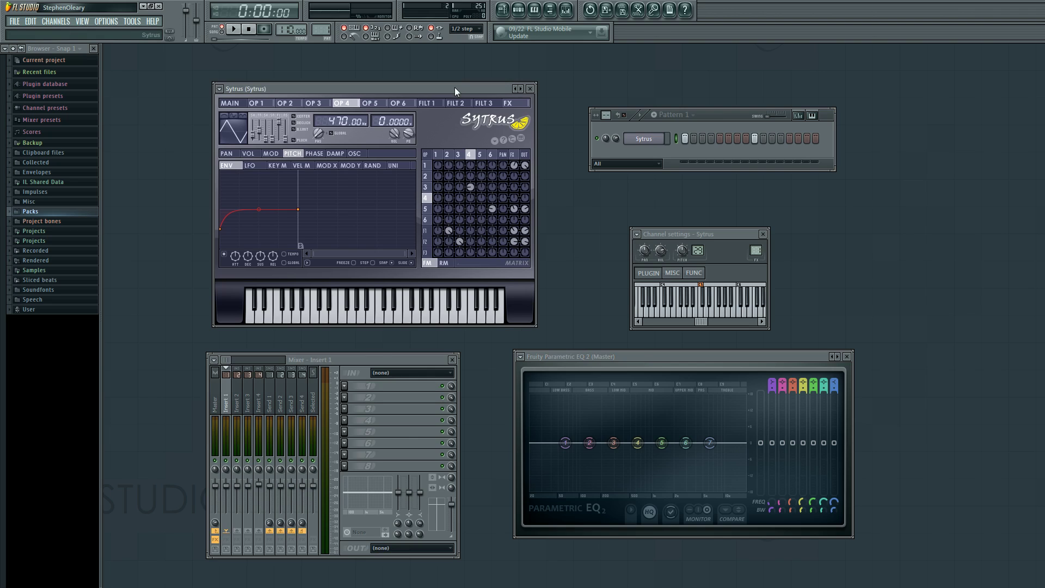
left_click_drag(455, 87, 489, 102)
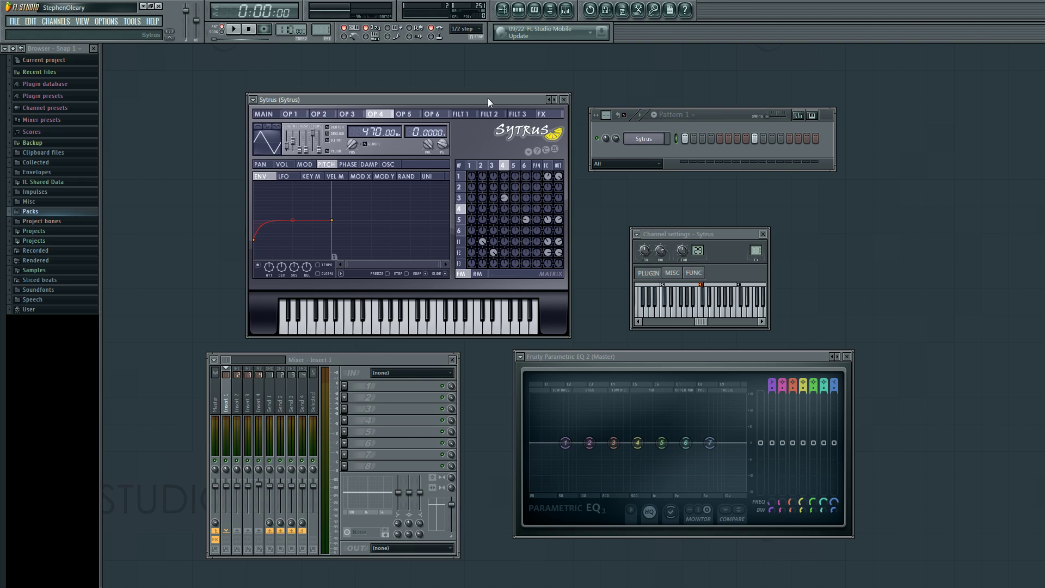
left_click_drag(488, 98, 486, 97)
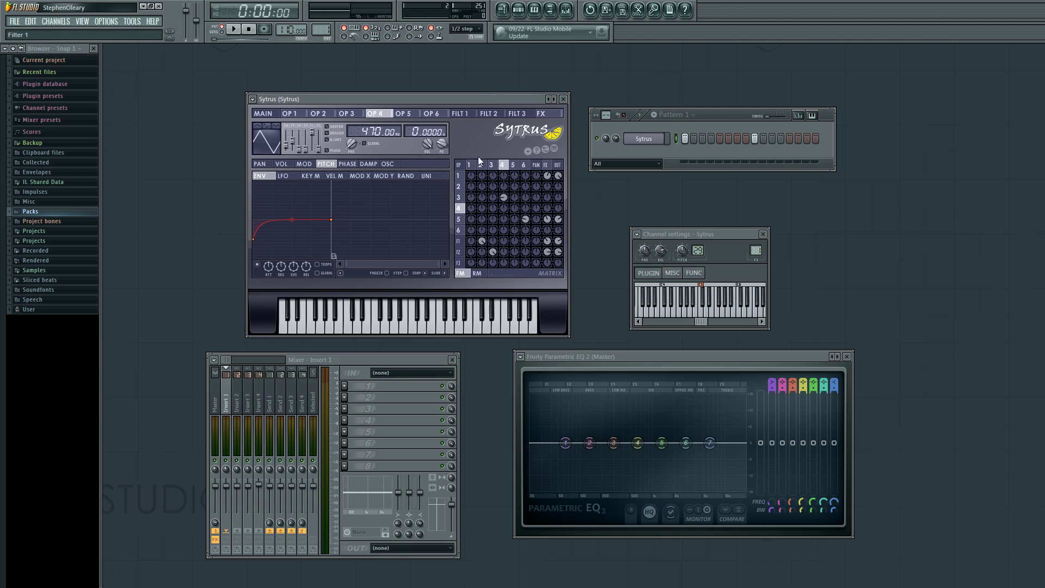
- Review the oscillator settings and pitch envelopes of operators 5, 6, 3, 2 and 1 in turn
left_click(513, 165)
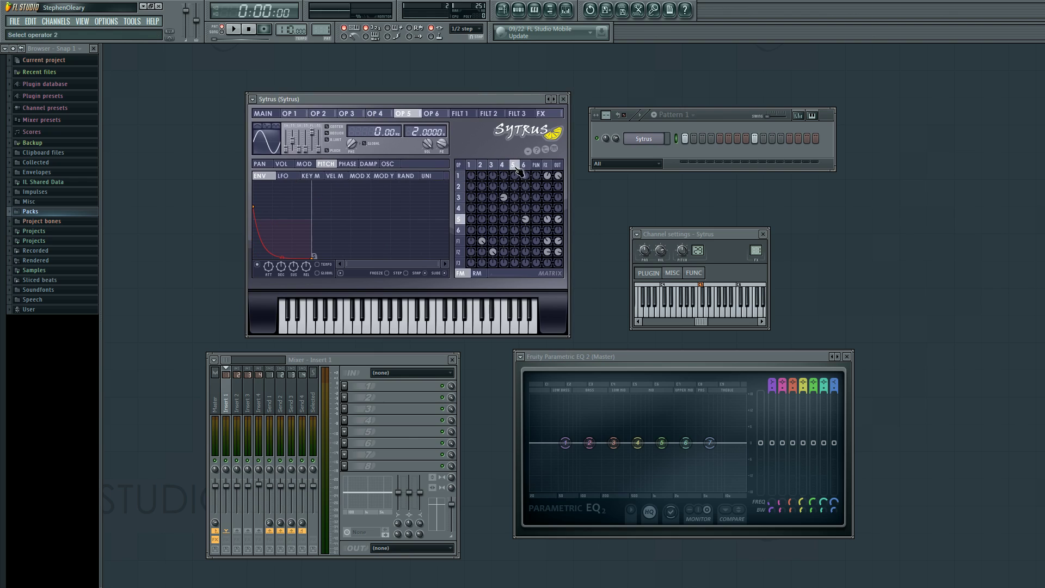
left_click(523, 165)
left_click(491, 165)
left_click(480, 165)
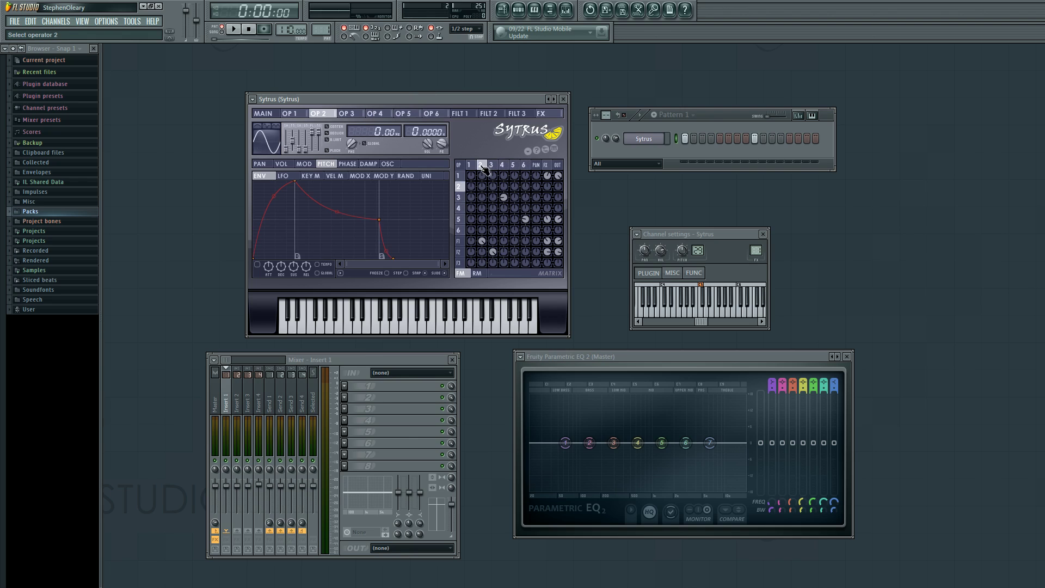
left_click(470, 165)
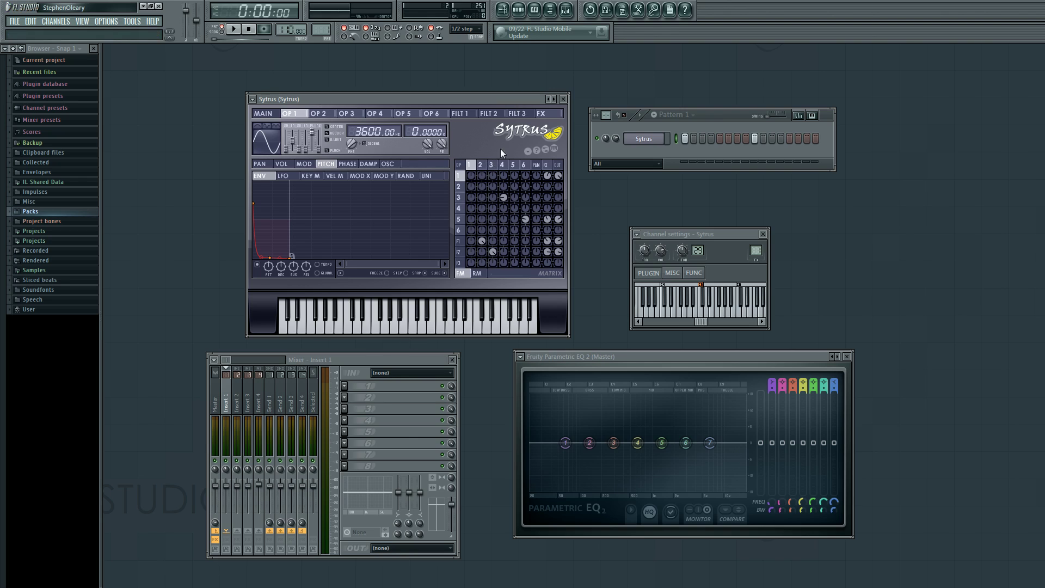
left_click_drag(487, 101, 485, 96)
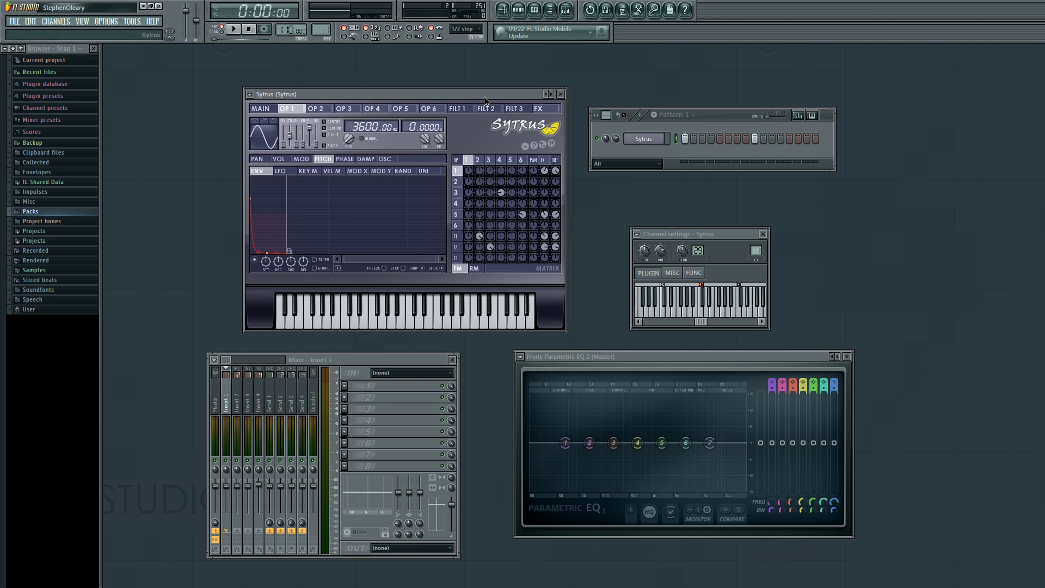